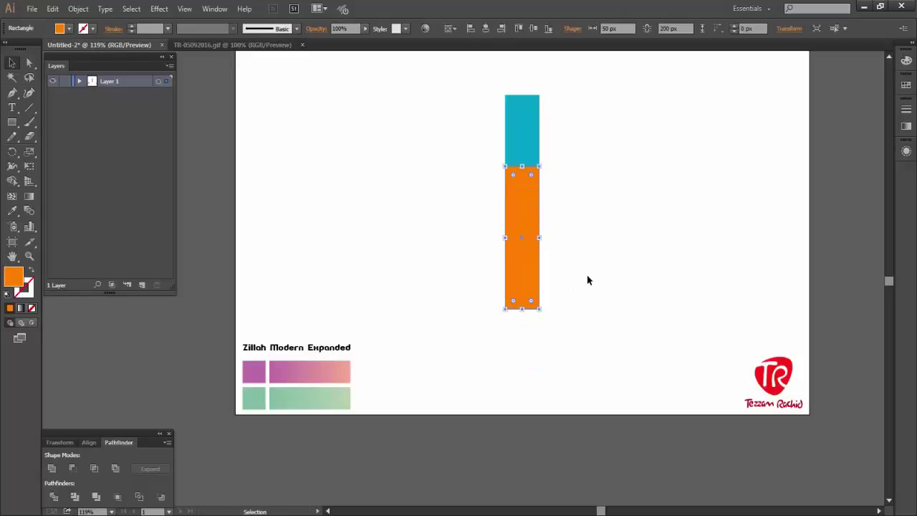
Move the orange rectangle about 100 px left, clear of the teal rectangle, and leave it selected.
left_click(587, 279)
left_click(523, 265)
key("shift+Left")
key("Left")
key("Left")
key("Left")
key("Left")
key("Left")
key("Left")
key("Left")
key("Left")
key("Left")
key("Left")
key("Left")
key("Left")
key("Left")
key("Left")
key("Left")
key("Left")
key("Left")
key("Left")
key("Left")
key("Left")
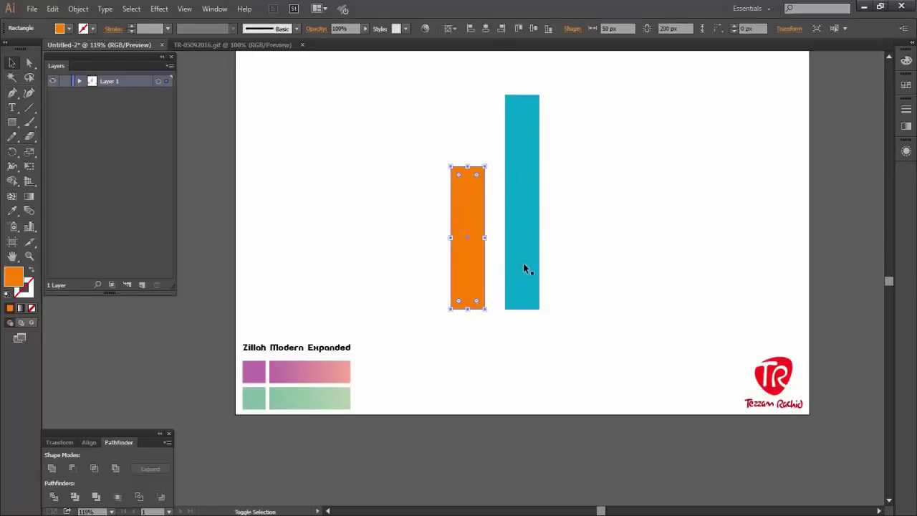
key("Left")
key("Left")
key("Left")
key("Left")
key("Left")
key("Left")
key("Left")
key("Left")
key("Left")
key("Left")
key("Left")
key("Left")
key("Left")
key("Left")
key("Left")
key("Left")
key("Left")
scroll(625, 228, "up", 2)
left_click(624, 228)
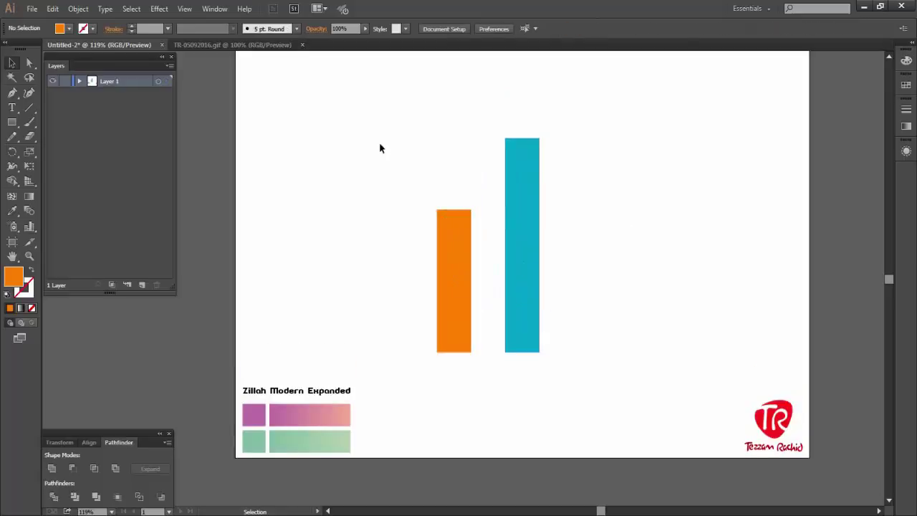
left_click(446, 240)
double_click(28, 151)
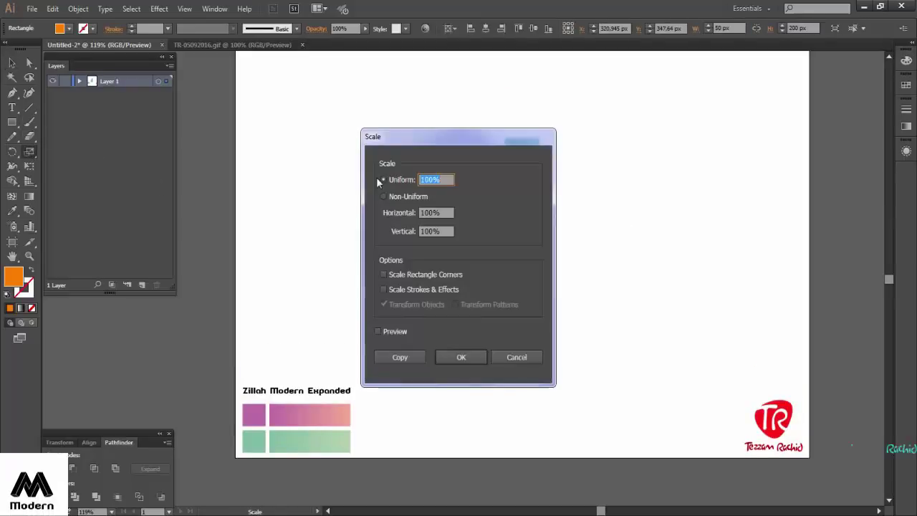
left_click_drag(478, 136, 689, 134)
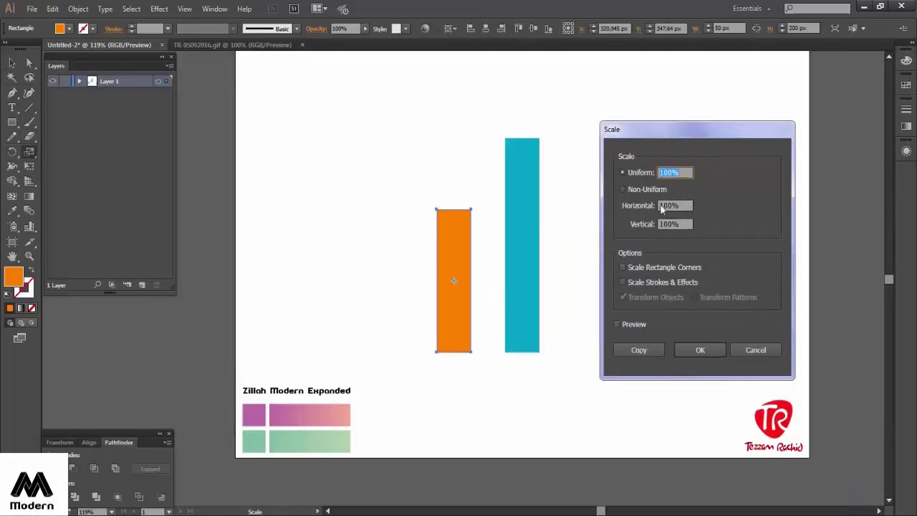
left_click(696, 349)
Shear the orange rectangle by 20° along the horizontal axis.
left_click_drag(29, 152, 45, 162)
double_click(30, 152)
left_click_drag(338, 96, 699, 136)
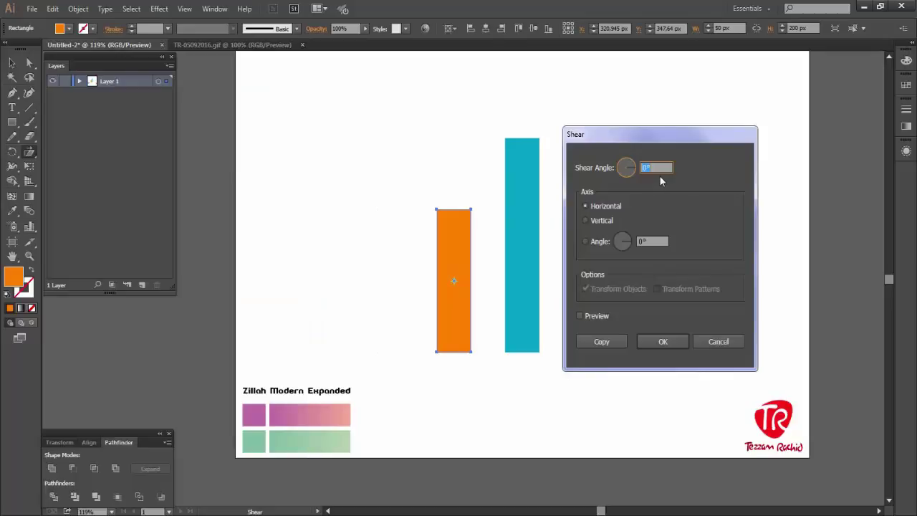
type("20")
left_click(589, 317)
left_click(663, 341)
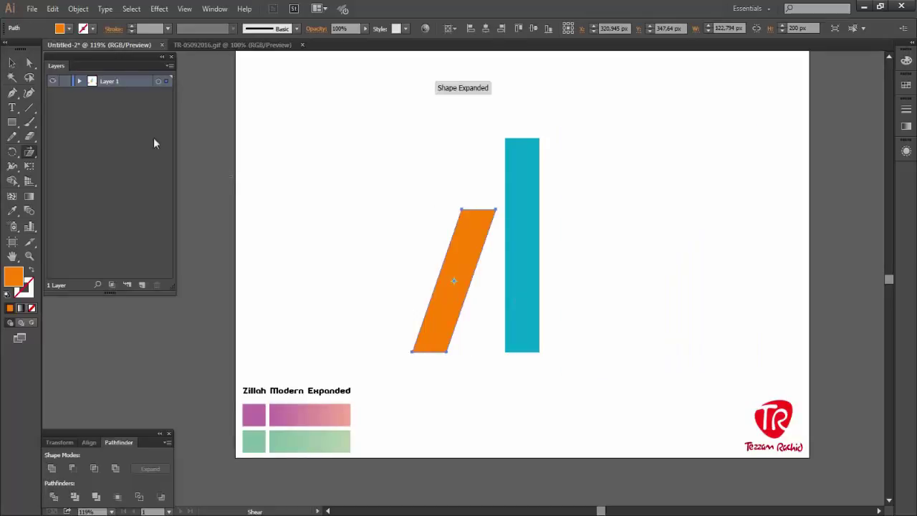
Shear the teal rectangle by -20° along the horizontal axis and return to the Selection tool.
key("v")
left_click(516, 204)
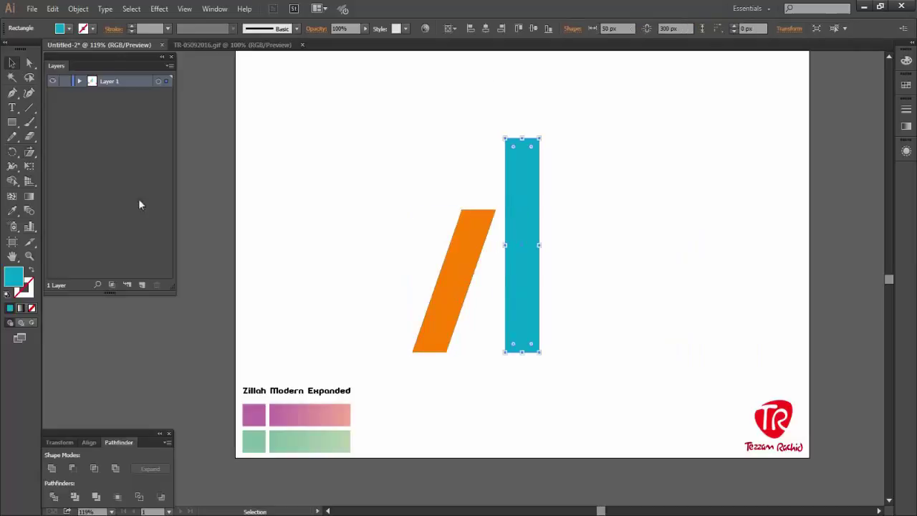
double_click(30, 153)
type("-20")
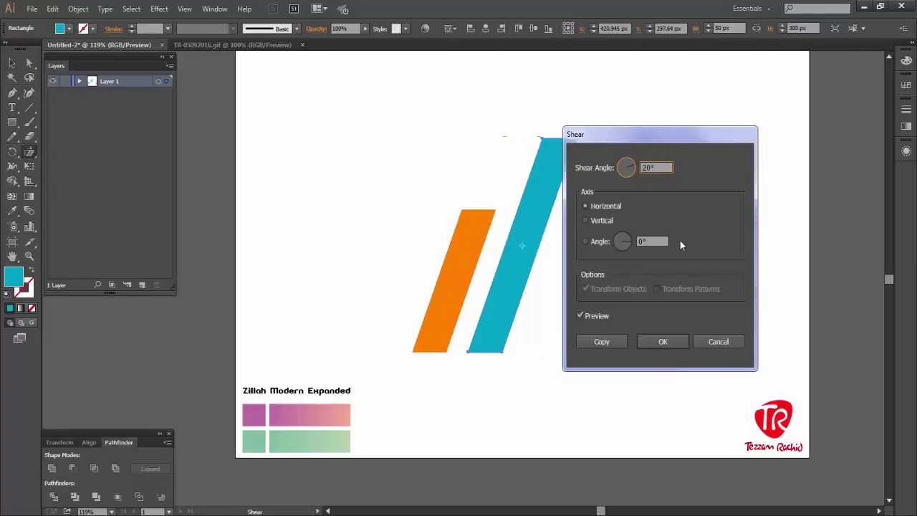
key("Tab")
left_click(663, 342)
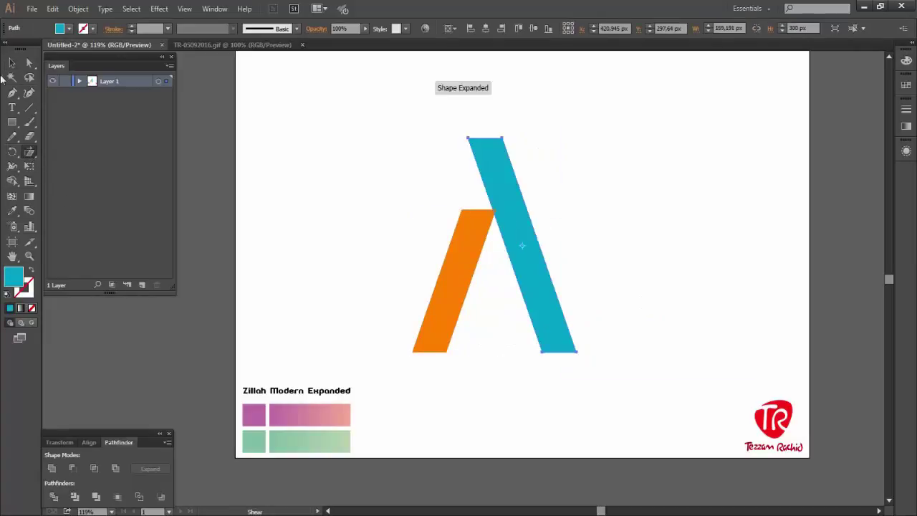
key("v")
Try shifting the teal bar sideways away from the orange bar, and undo the move.
left_click_drag(534, 275, 583, 276)
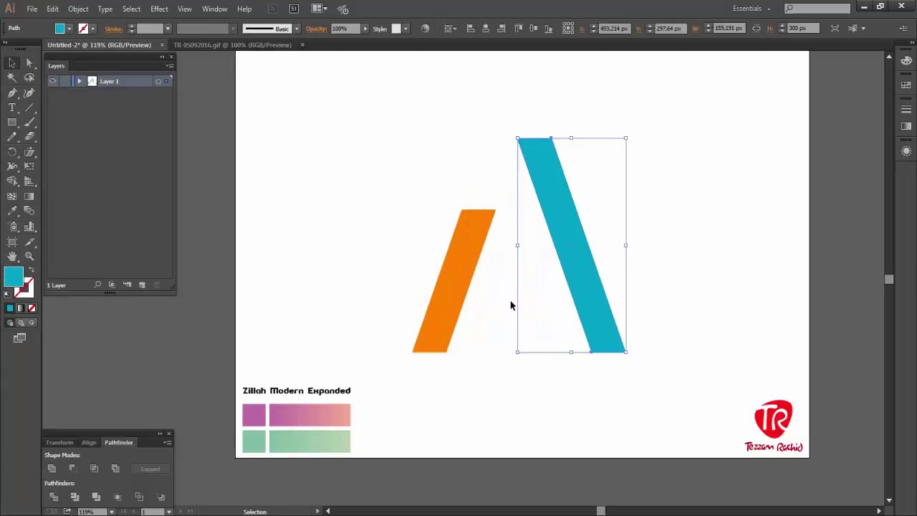
key("ctrl+z")
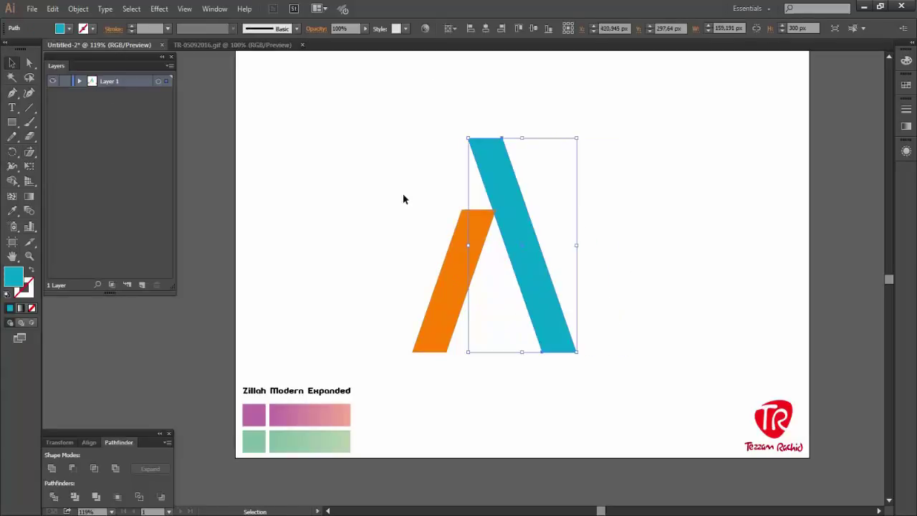
Start a previewed 3D Extrude & Bevel effect on the orange bar with X, Y and Z rotations of 17°, 27° and 0°.
left_click(462, 218)
left_click(159, 9)
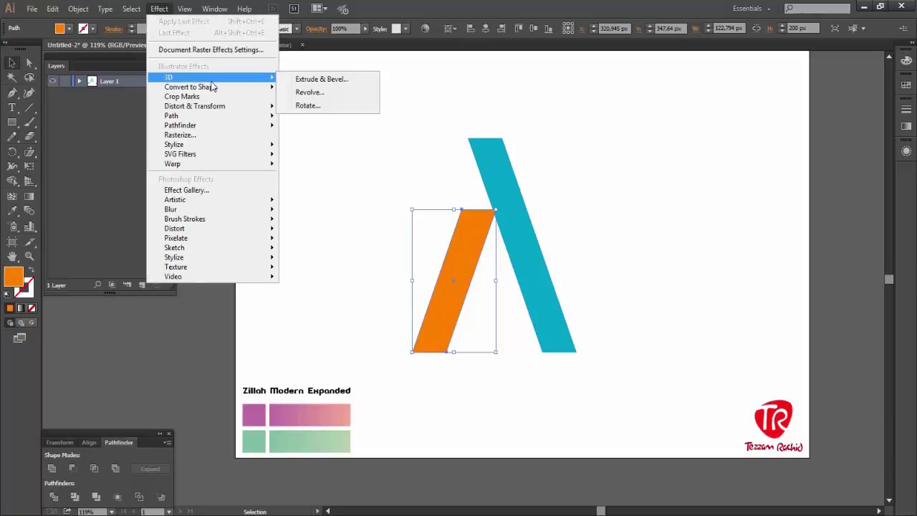
left_click(320, 79)
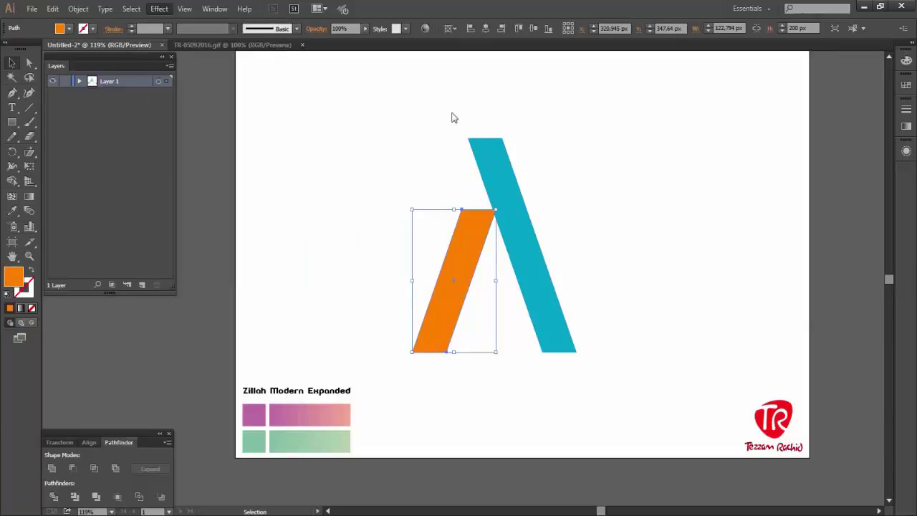
left_click(579, 305)
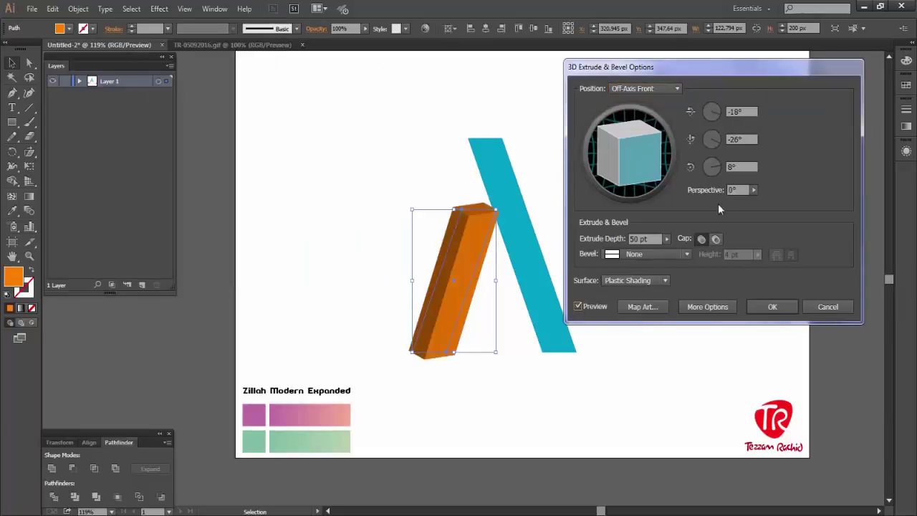
left_click(748, 112)
type("17")
key("Tab")
type("27")
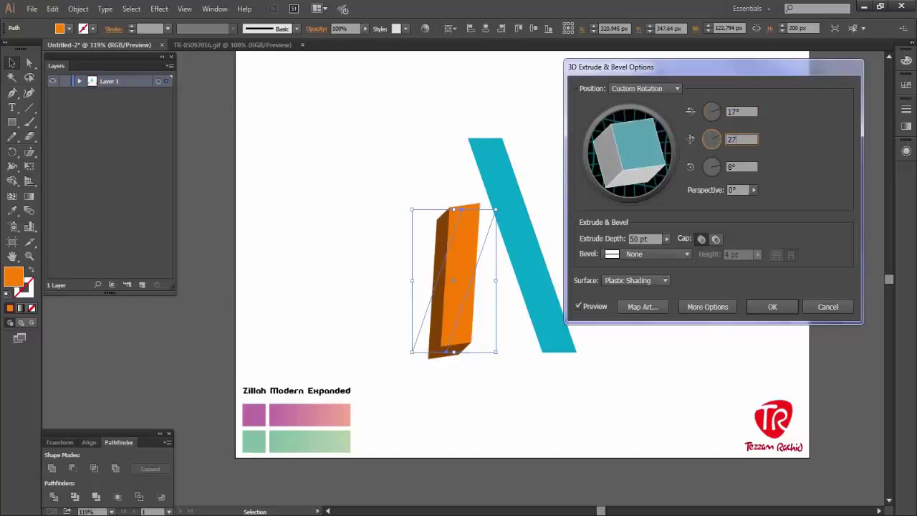
key("Tab")
type("0")
key("Tab")
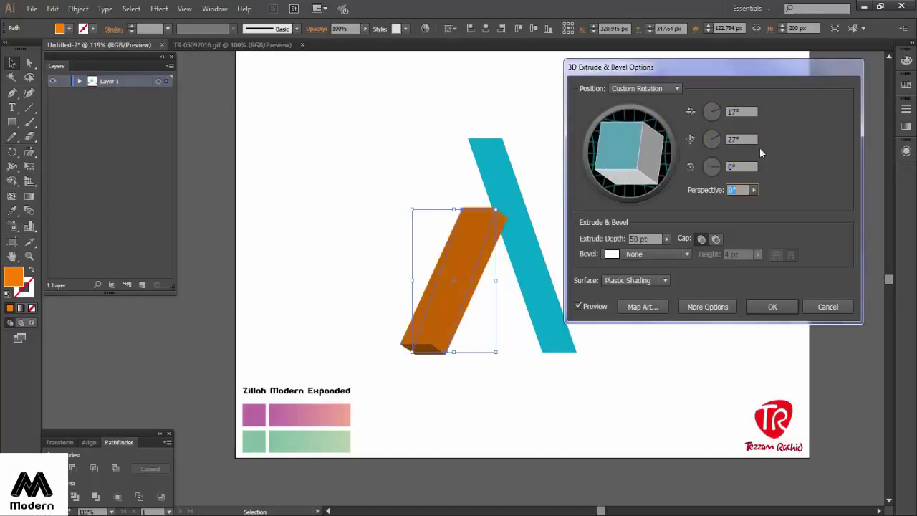
Set the orange bar's 3D perspective to 30° and its extrude depth to 70 pt.
type("30")
key("Tab")
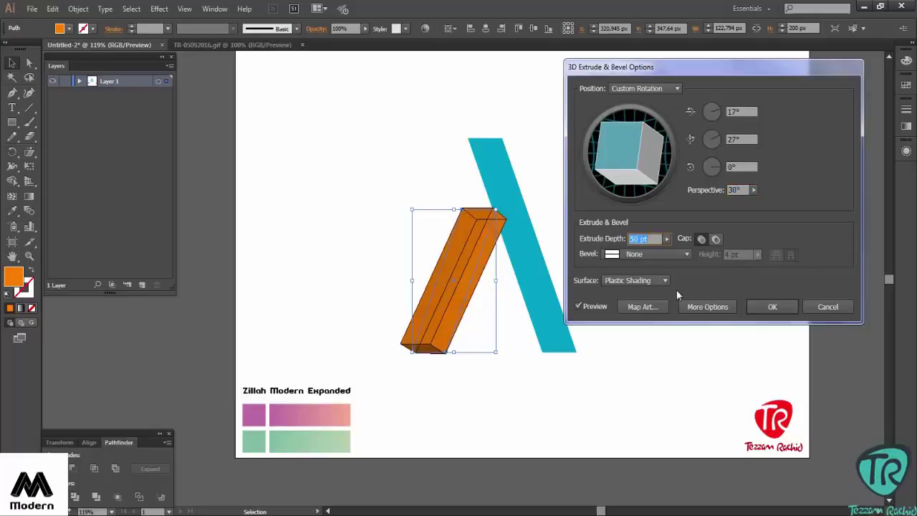
type("70")
key("Tab")
Shift the orange bar's surface light toward the upper middle of the shading sphere and apply the 3D effect.
left_click(656, 307)
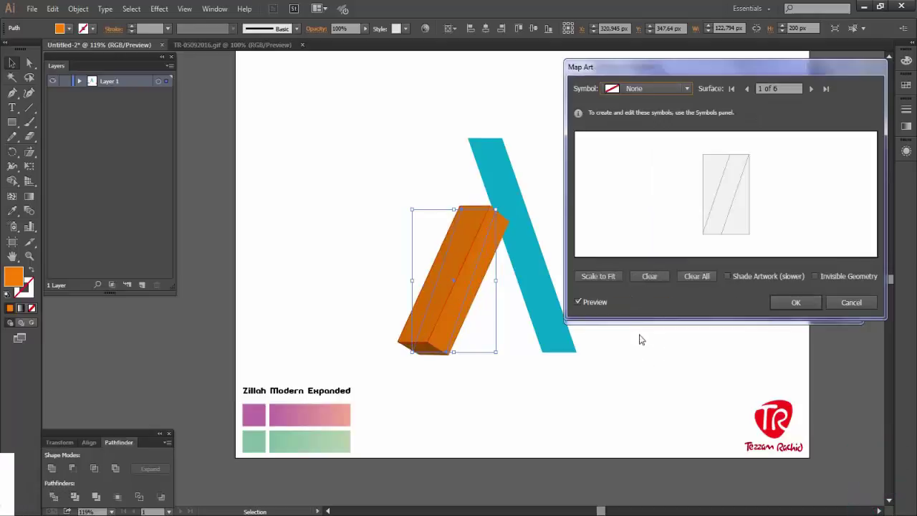
left_click(867, 301)
left_click(709, 307)
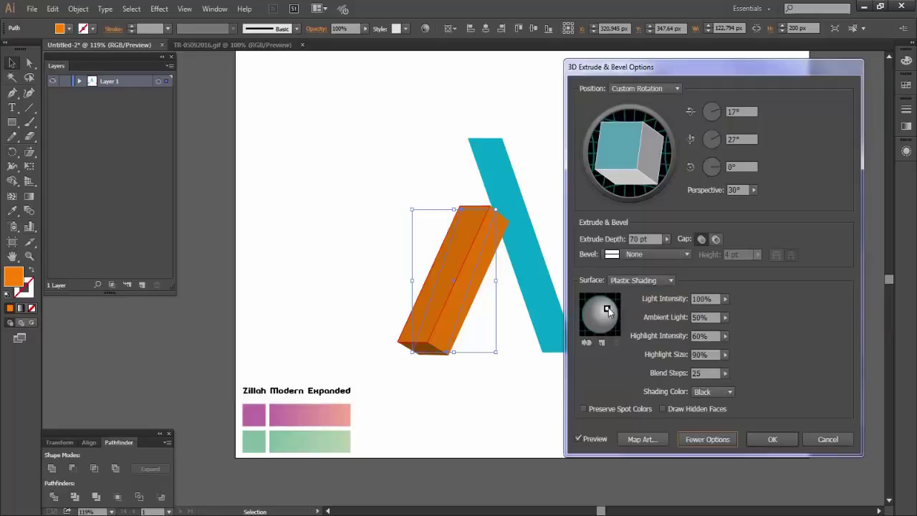
left_click_drag(608, 311, 599, 309)
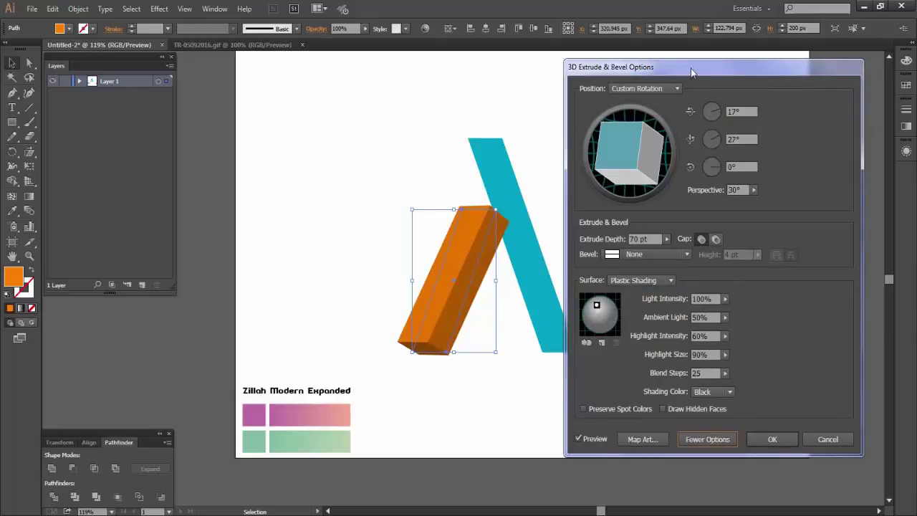
left_click_drag(694, 72, 703, 58)
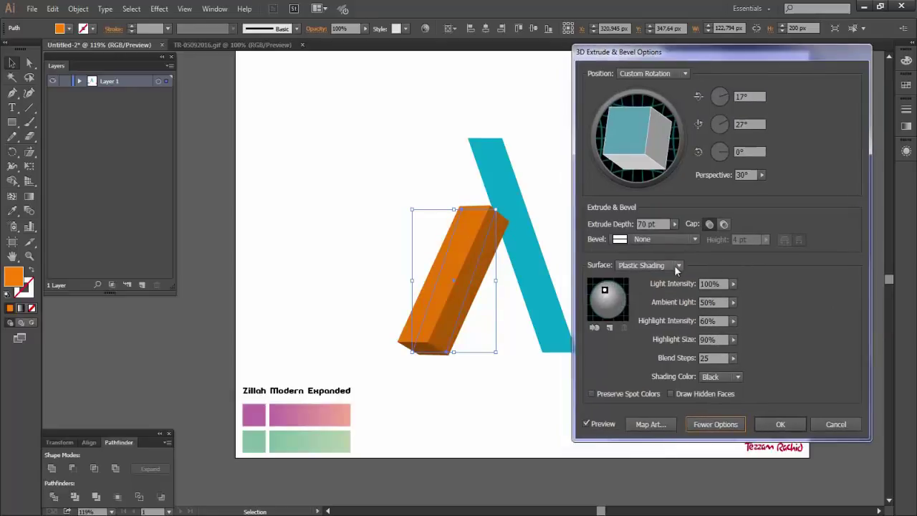
left_click(795, 425)
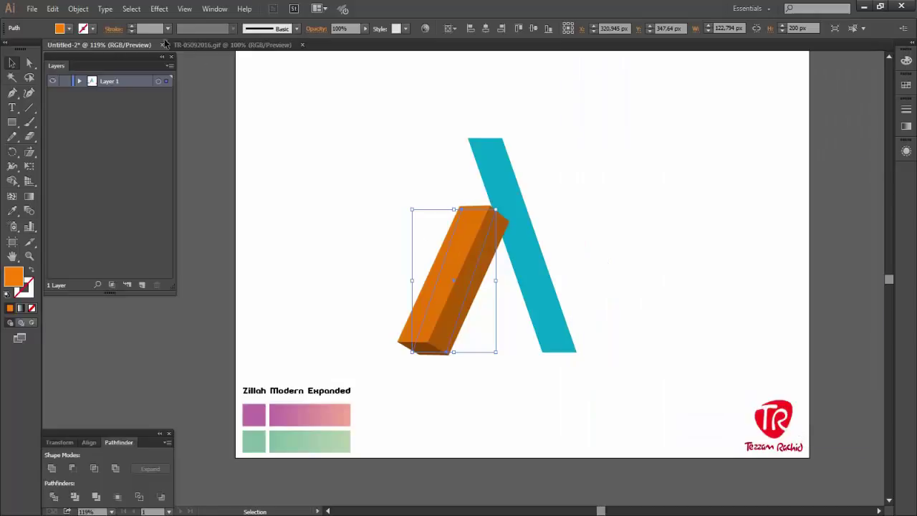
Start a previewed 3D Extrude & Bevel effect on the teal bar and set its X-axis rotation to 20°.
left_click(456, 144)
left_click(493, 163)
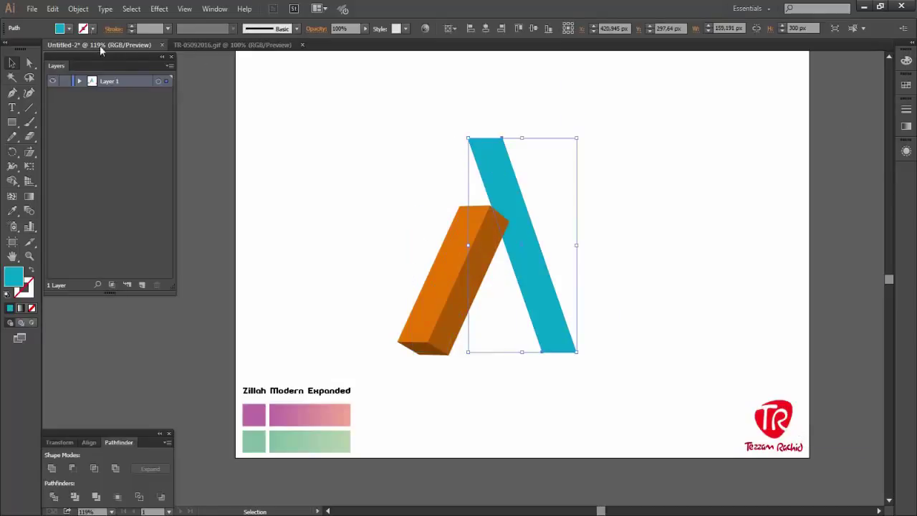
left_click(170, 9)
mouse_move(215, 77)
left_click(304, 76)
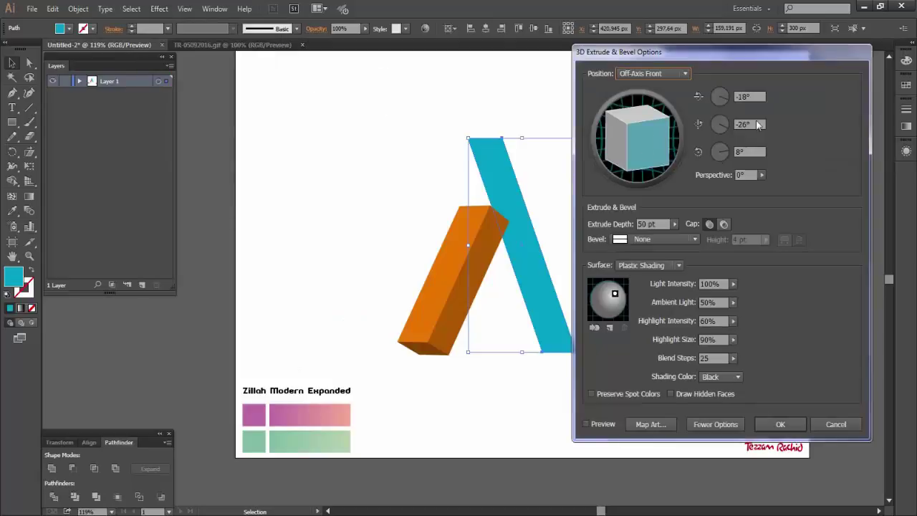
left_click(756, 96)
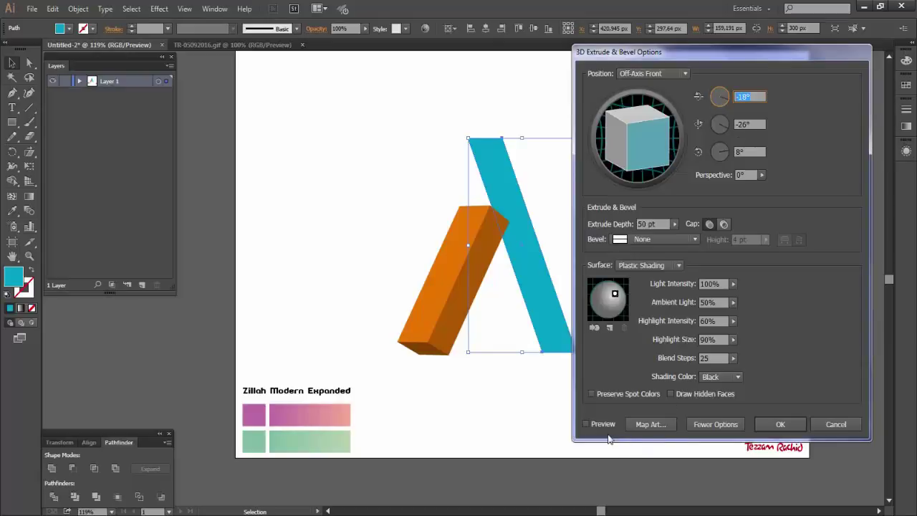
left_click(586, 424)
left_click(755, 97)
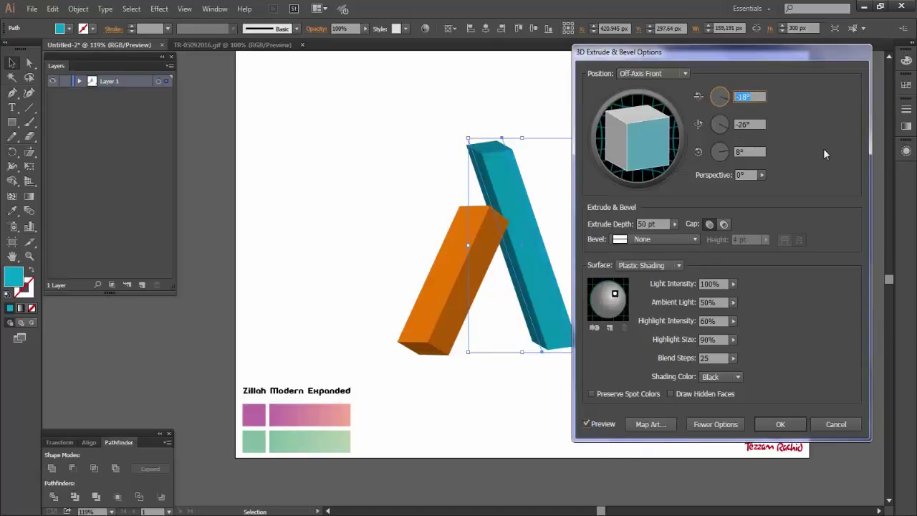
type("20")
key("Tab")
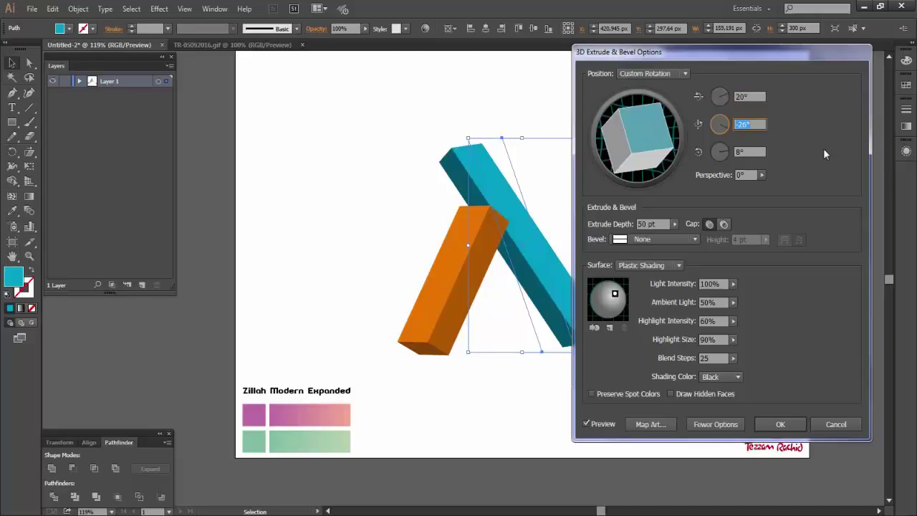
Set the teal bar's X, Y and Z rotations to -17°, -27° and 0°.
key("shift+Tab")
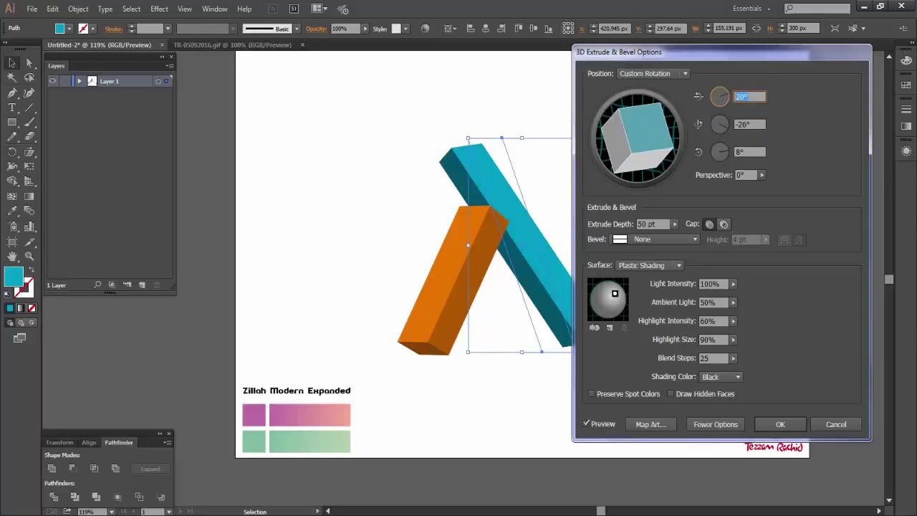
type("-17")
key("Tab")
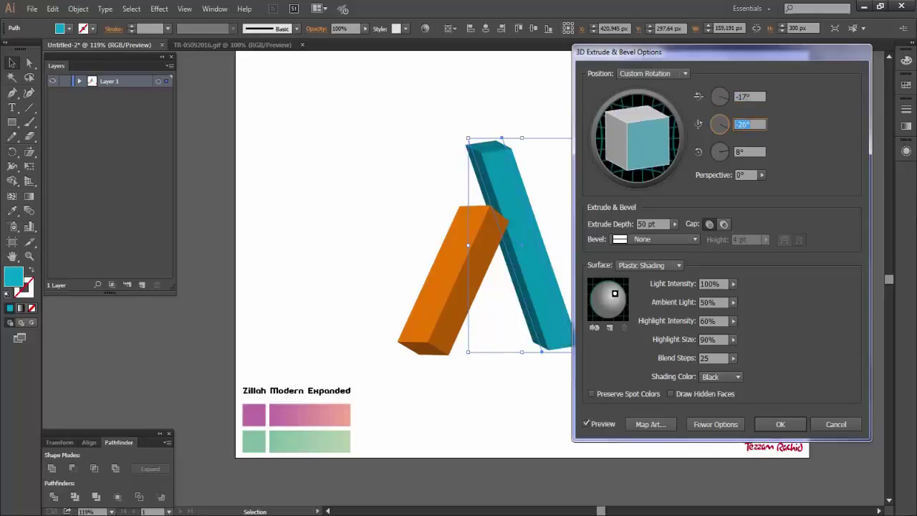
type("-27")
key("Tab")
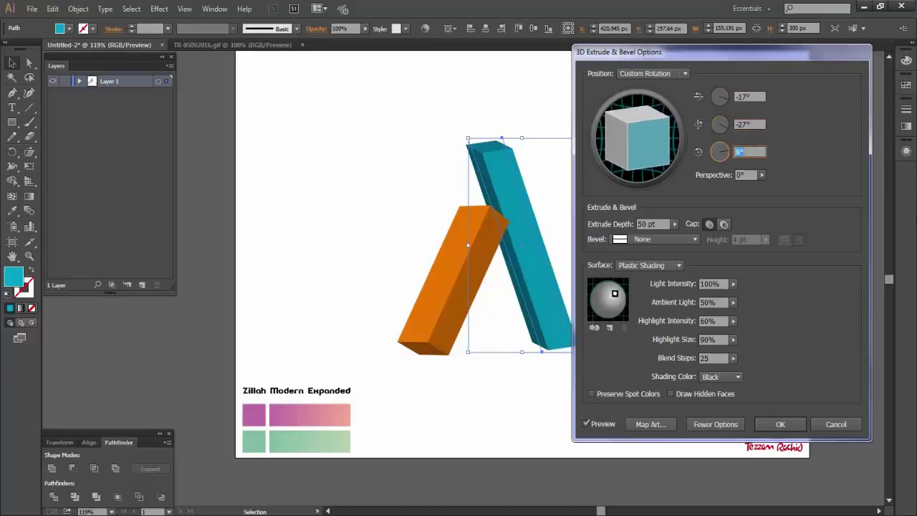
type("0")
key("Tab")
Set the teal bar's 3D perspective to 30° and its extrude depth to 70 pt.
type("3")
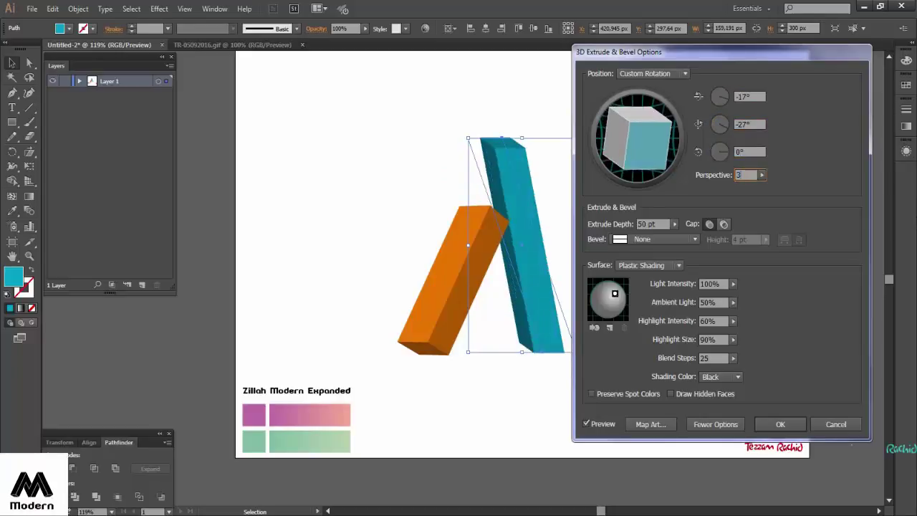
type("0")
key("Tab")
type("70")
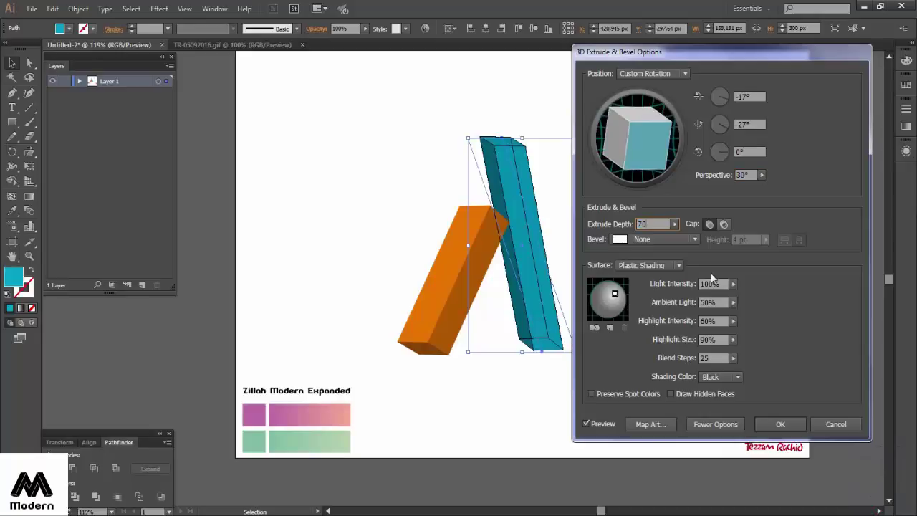
key("Tab")
Change the teal bar's X-axis rotation to 11°.
left_click(760, 122)
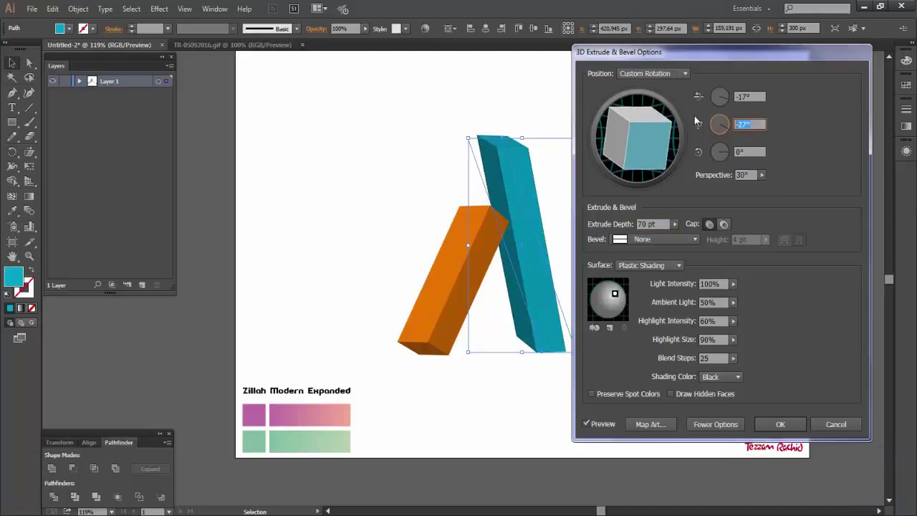
key("shift+Tab")
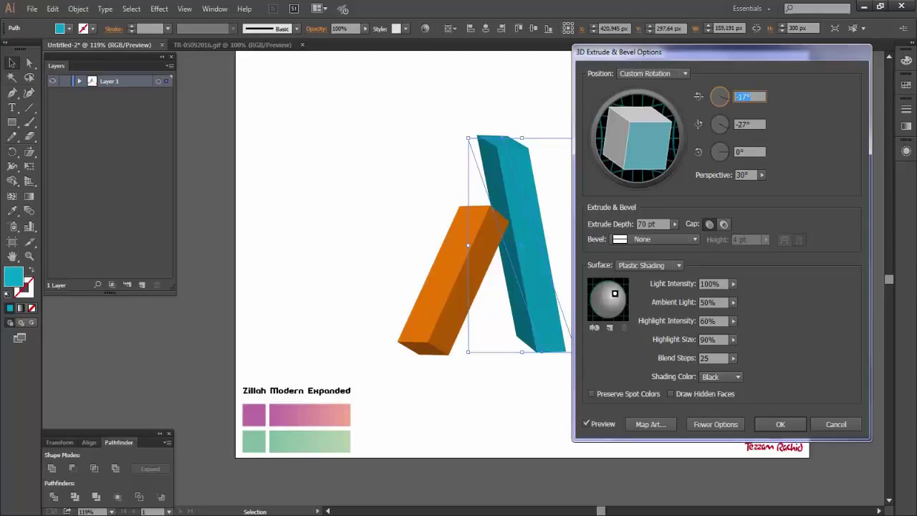
type("11")
key("Tab")
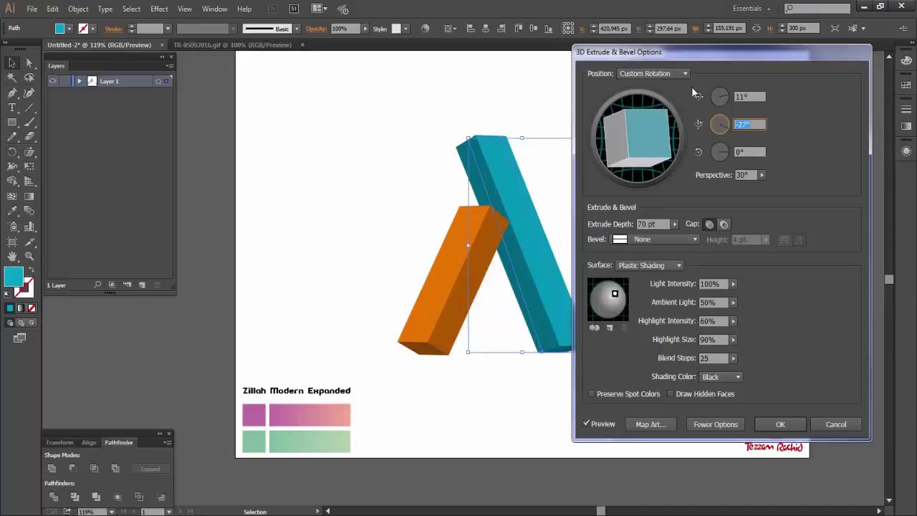
Try a Y-axis rotation of -26° for the teal bar's 3D extrusion.
key("Tab")
key("Tab")
left_click_drag(692, 57, 724, 52)
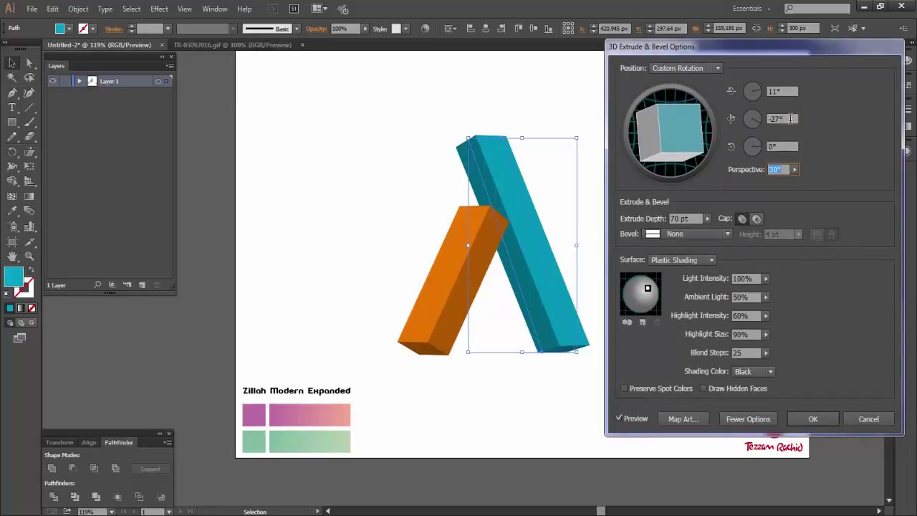
left_click(730, 118)
key("Up")
key("Up")
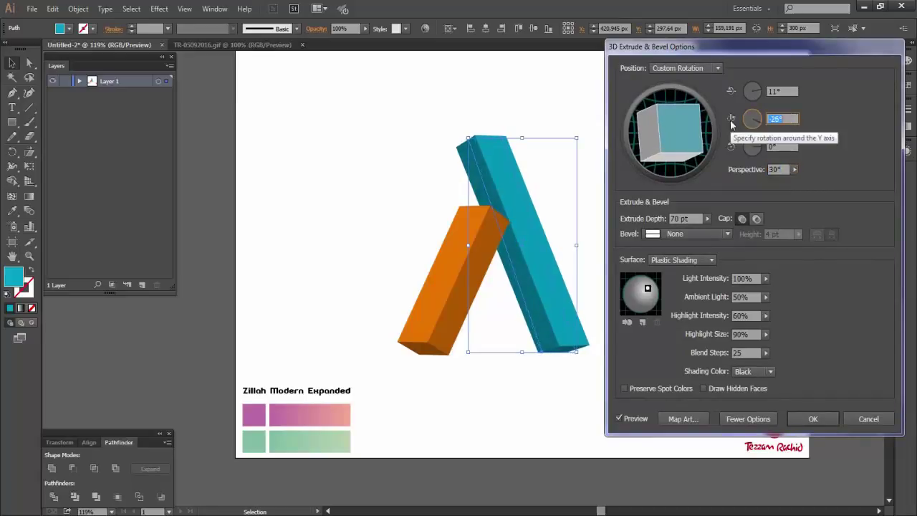
Set the teal bar's X-axis rotation to 17° and apply the 3D Extrude & Bevel effect.
left_click(731, 91)
key("Up")
key("Up")
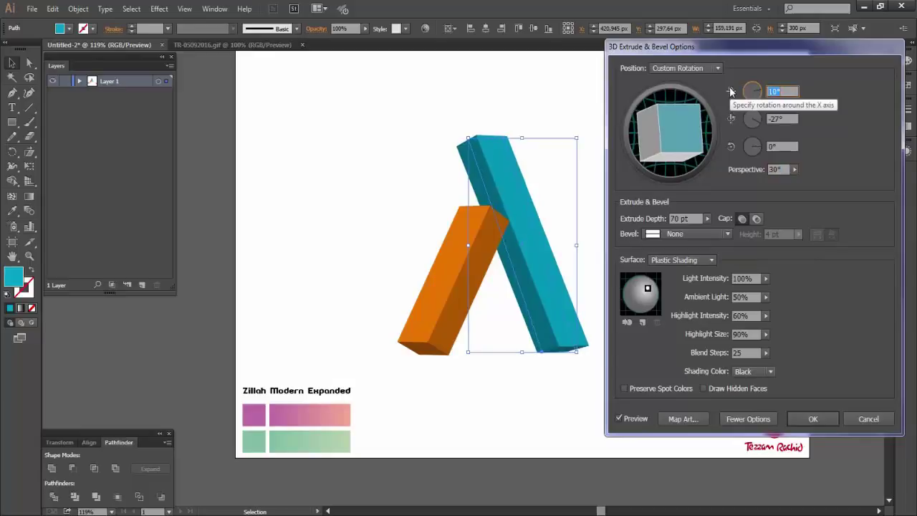
key("Up")
key("Up")
key("Up")
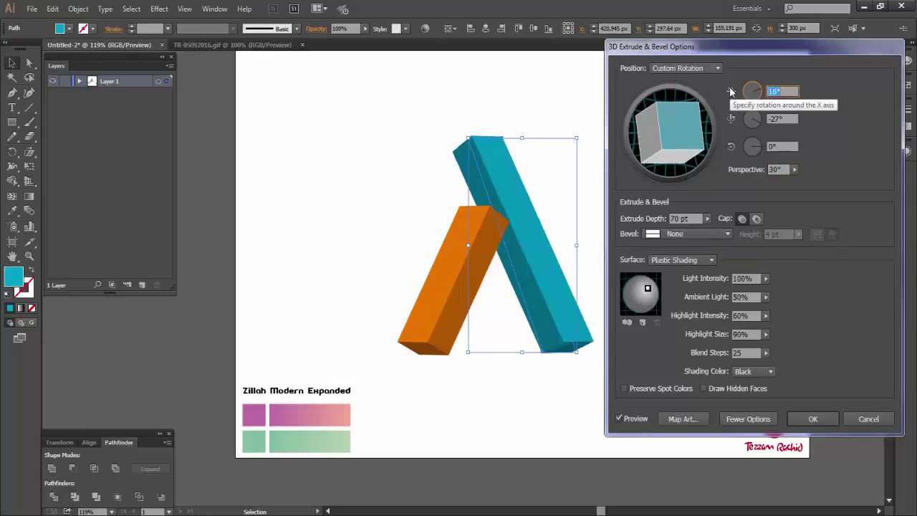
key("Up")
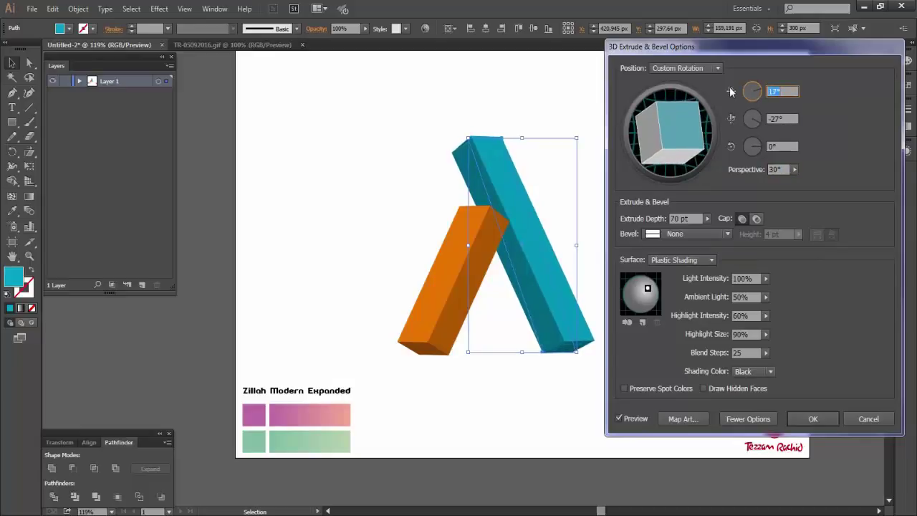
left_click(811, 419)
Expand the appearance of both the orange and teal 3D bars.
left_click(380, 168)
left_click_drag(373, 161, 601, 300)
left_click(78, 9)
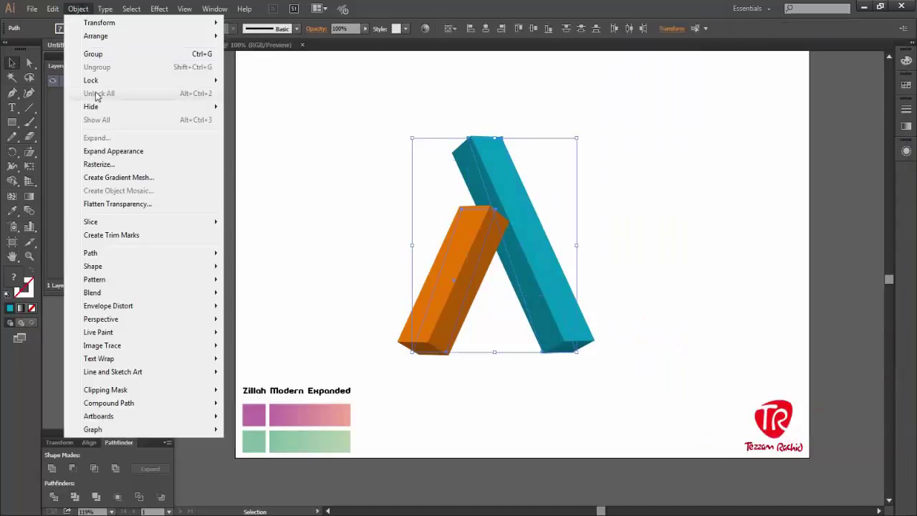
left_click(112, 151)
left_click(78, 10)
left_click(313, 196)
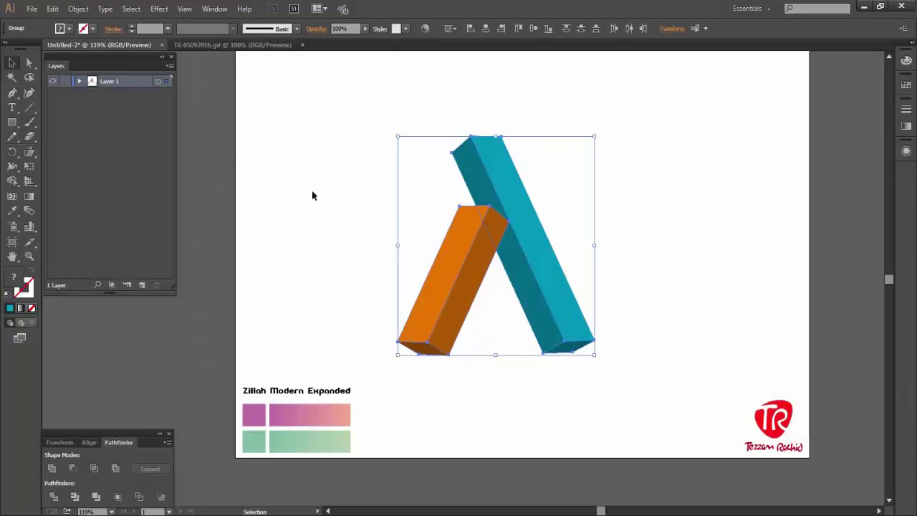
Move the orange bar over the teal bar so its top edge spans the teal bar's front face.
left_click_drag(352, 185, 595, 222)
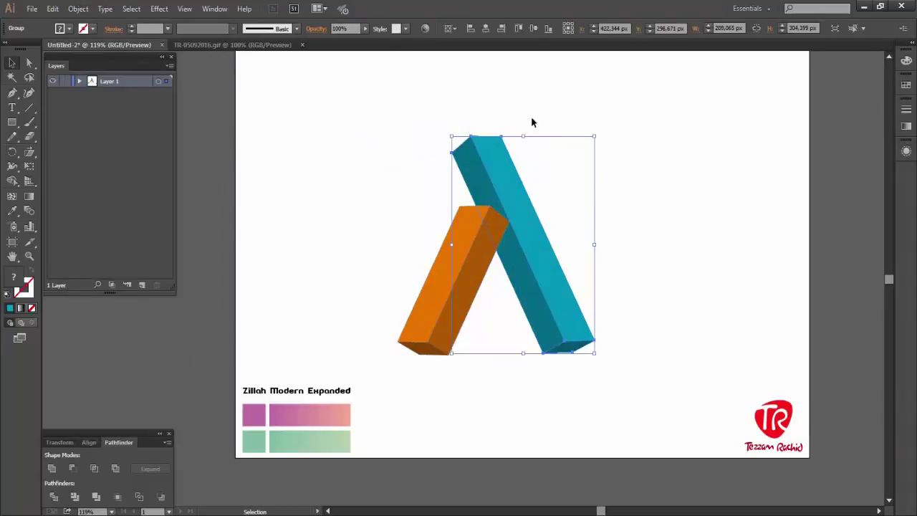
left_click(652, 247)
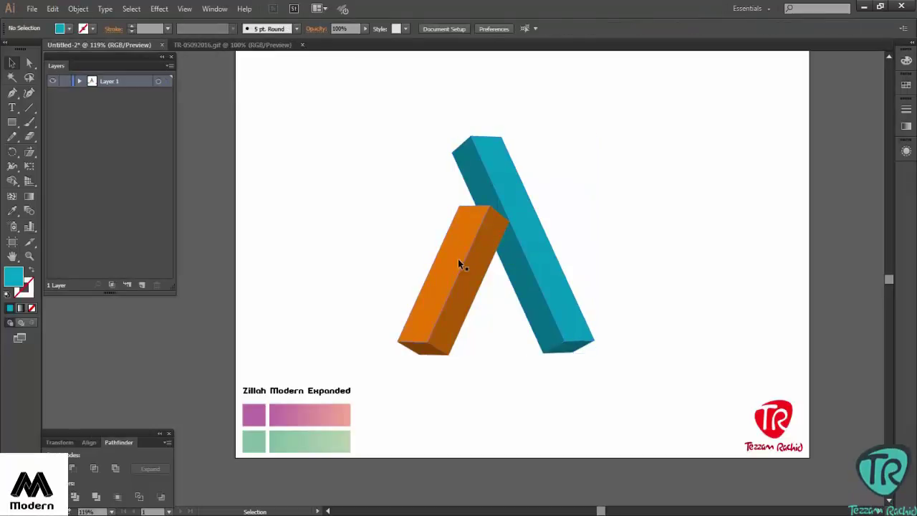
left_click_drag(460, 263, 501, 264)
scroll(507, 199, "up", 10)
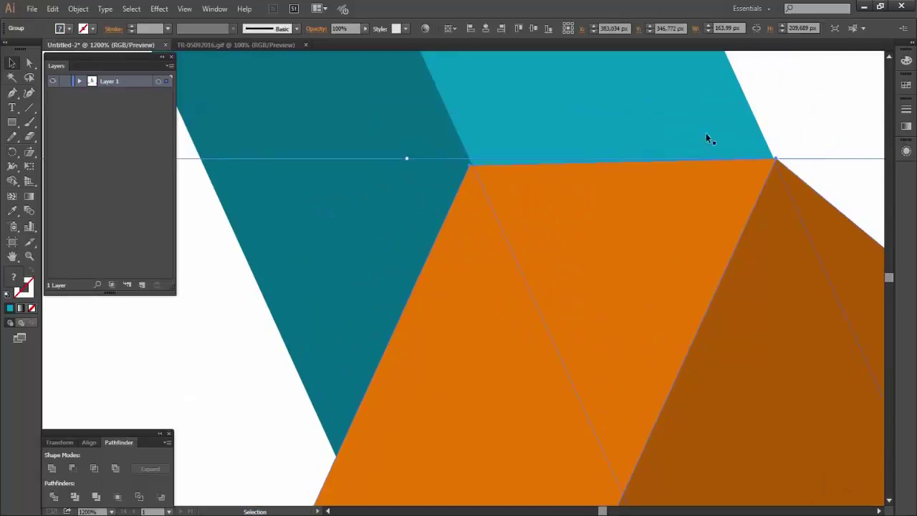
Fine-tune the orange bar's position so its upper-left corner sits exactly on the teal bar's front edge.
key("ctrl+shift+a")
left_click(473, 172)
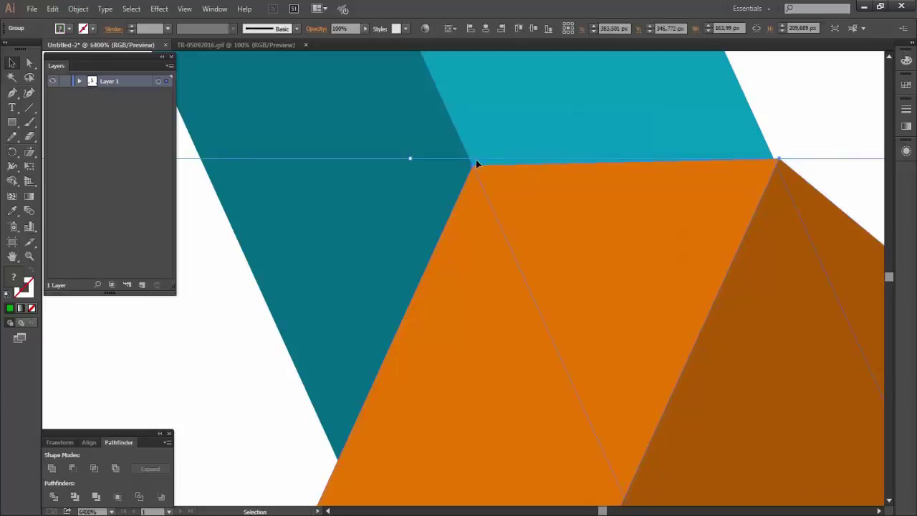
scroll(475, 162, "up", 2)
scroll(442, 153, "up", 3)
scroll(445, 166, "down", 2)
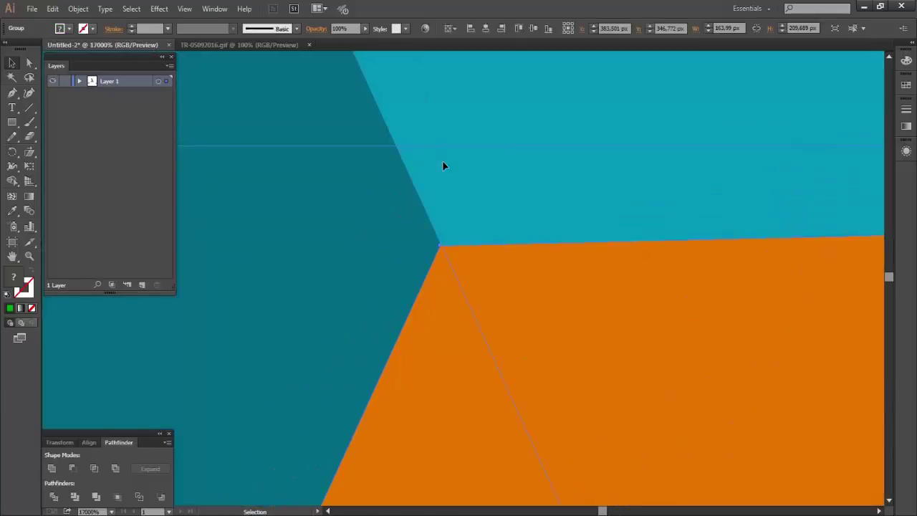
scroll(445, 166, "up", 1)
scroll(444, 166, "down", 8)
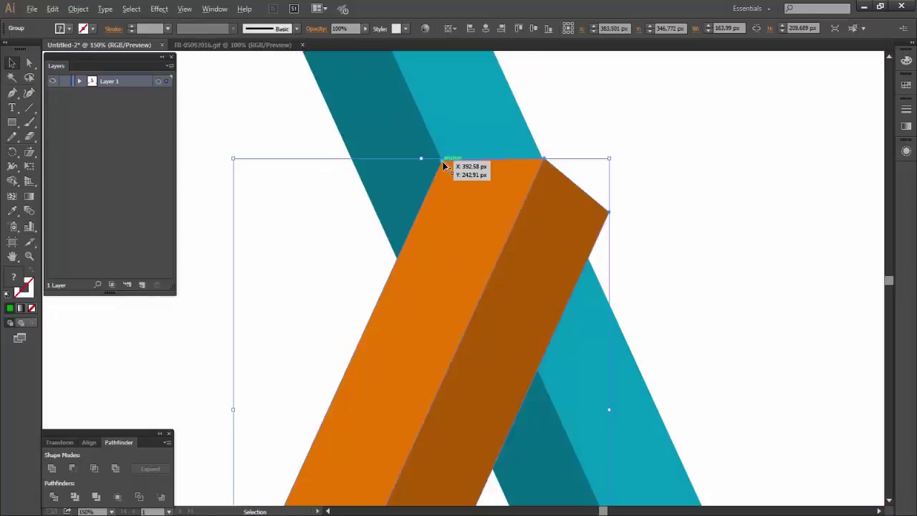
left_click(571, 196)
left_click(422, 238)
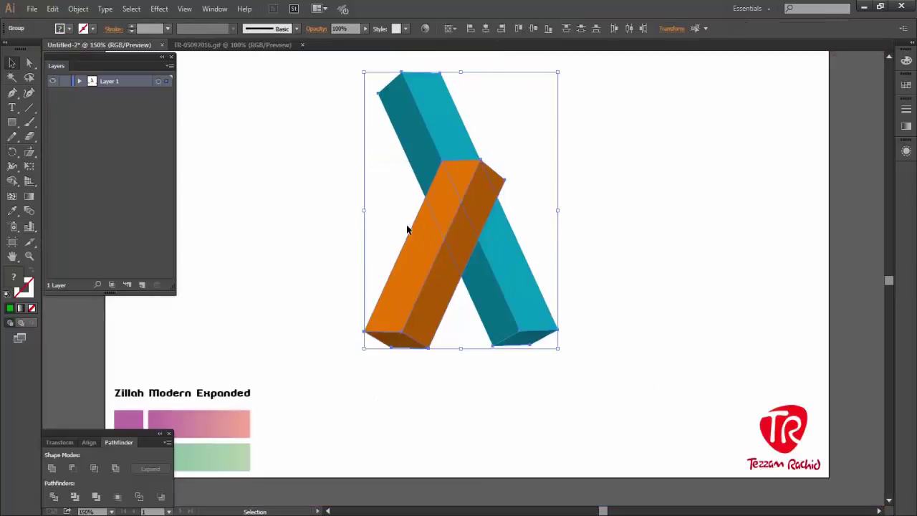
left_click(602, 316)
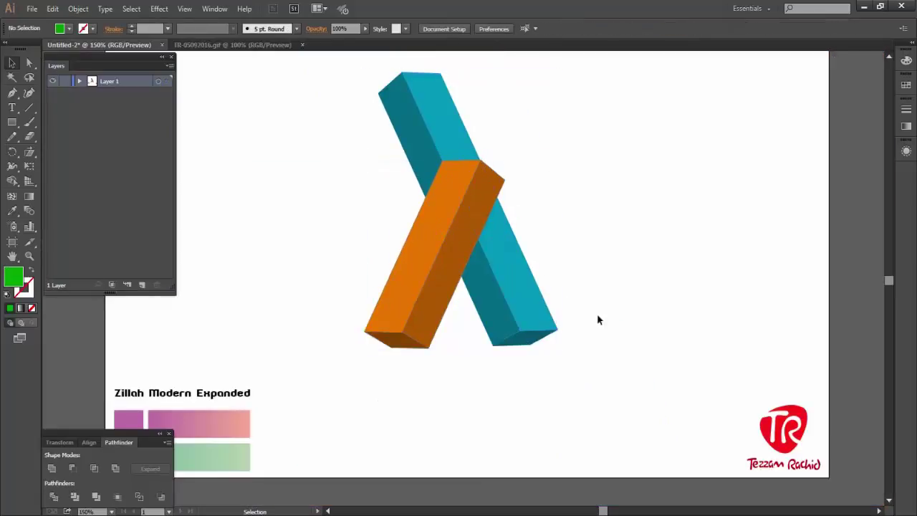
Nudge the teal bar 20 px right and 40 px down, keeping its edges aligned with the orange bar's top corners.
left_click(493, 258)
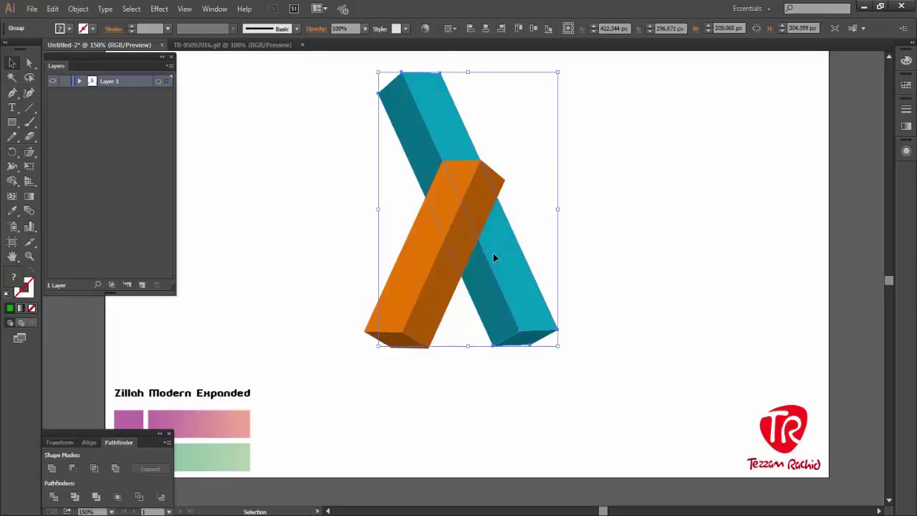
key("ctrl+z")
key("ctrl+z")
key("ctrl+z")
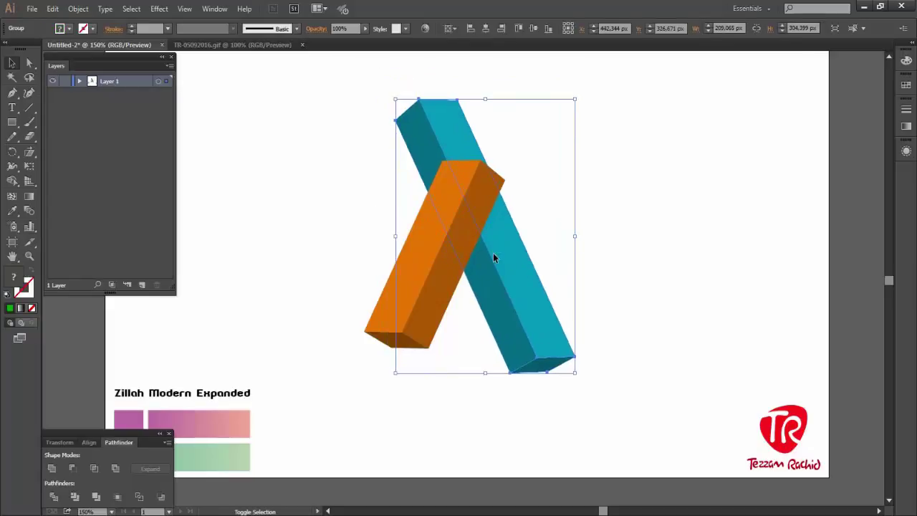
key("ctrl+z")
key("ctrl+z")
key("ctrl+z")
key("ctrl+z")
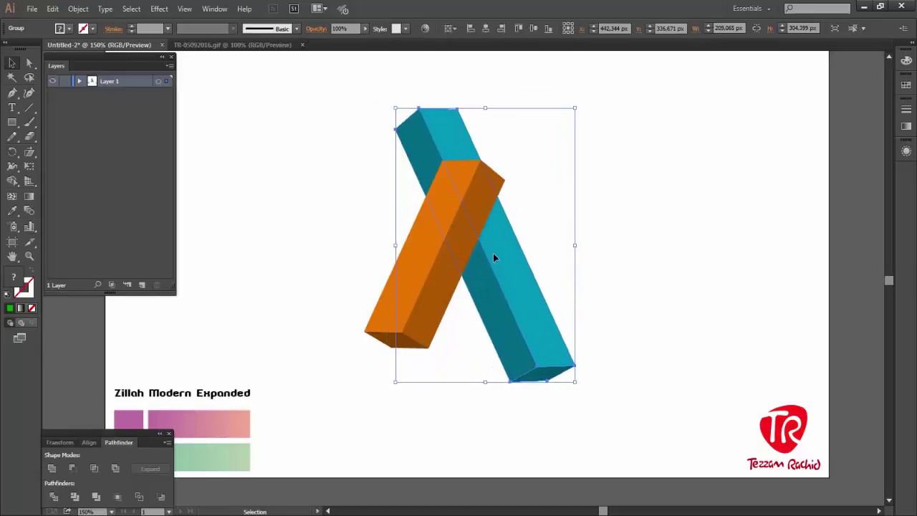
Use Shape Builder on both bars to remove the parts overhanging the joint and merge the remaining faces in green.
key("ctrl+z")
key("ctrl+z")
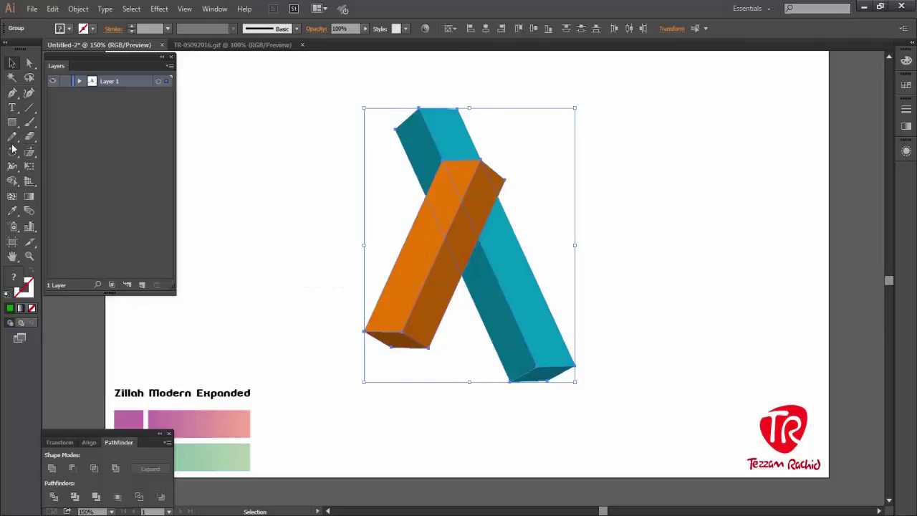
left_click(12, 181)
mouse_move(500, 137)
left_mouse_down()
mouse_move(403, 143)
mouse_move(409, 150)
left_mouse_up()
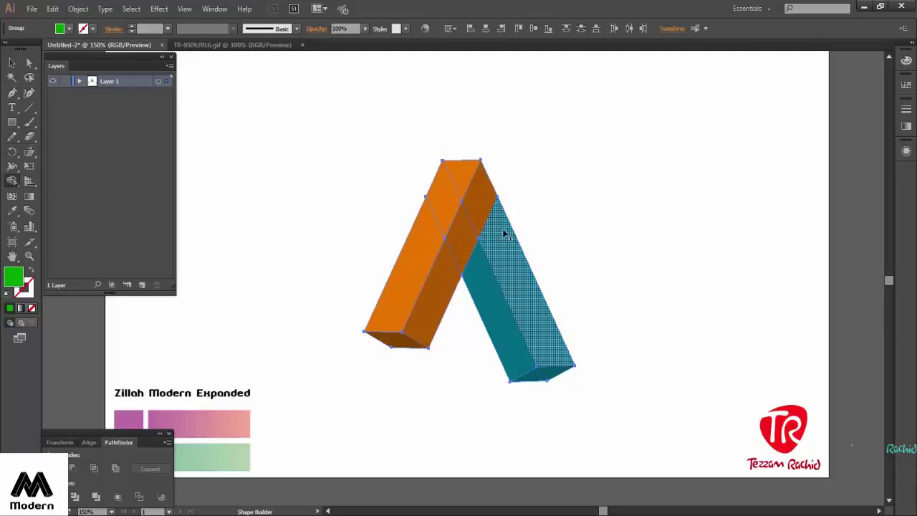
mouse_move(500, 246)
left_mouse_down()
mouse_move(483, 205)
mouse_move(441, 281)
mouse_move(512, 380)
mouse_move(538, 379)
mouse_move(461, 178)
mouse_move(412, 342)
mouse_move(387, 338)
left_mouse_up()
Select all the green faces and group them.
key("v")
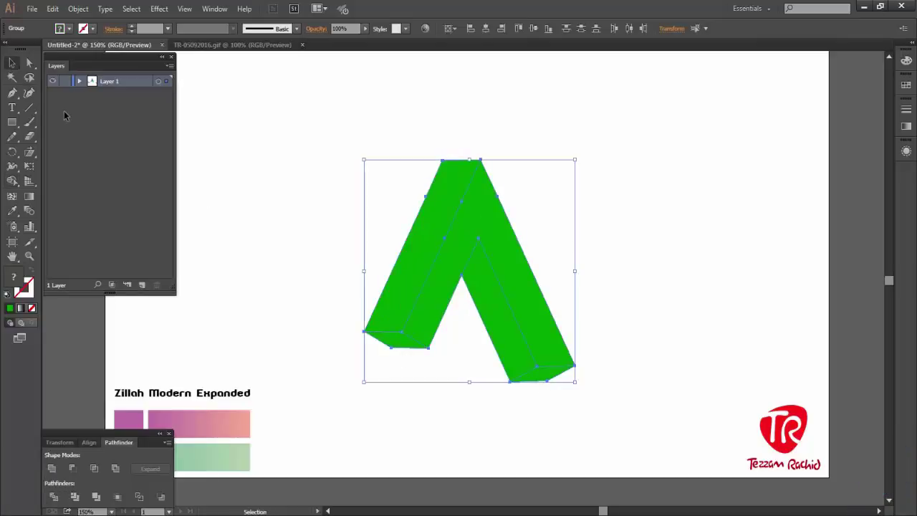
left_click_drag(311, 123, 615, 398)
right_click(475, 253)
left_click(508, 309)
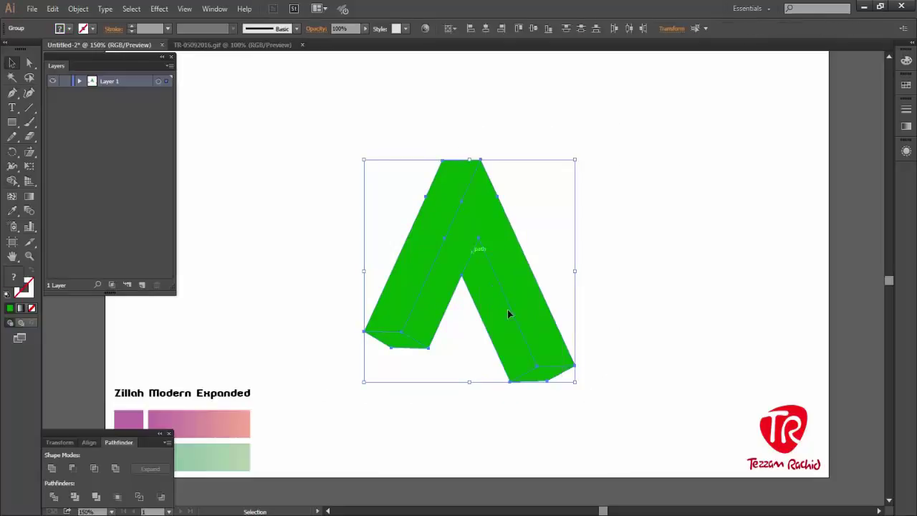
Center the green group horizontally and vertically on the artboard.
left_click(484, 29)
left_click(546, 119)
left_click(479, 190)
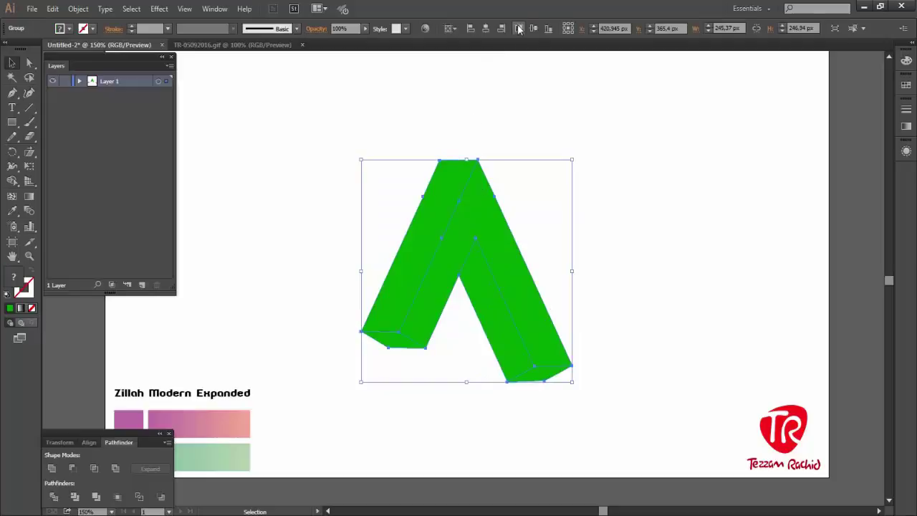
left_click(533, 28)
Draw a trial vertical line beside the green shape and delete it.
scroll(565, 199, "up", 2)
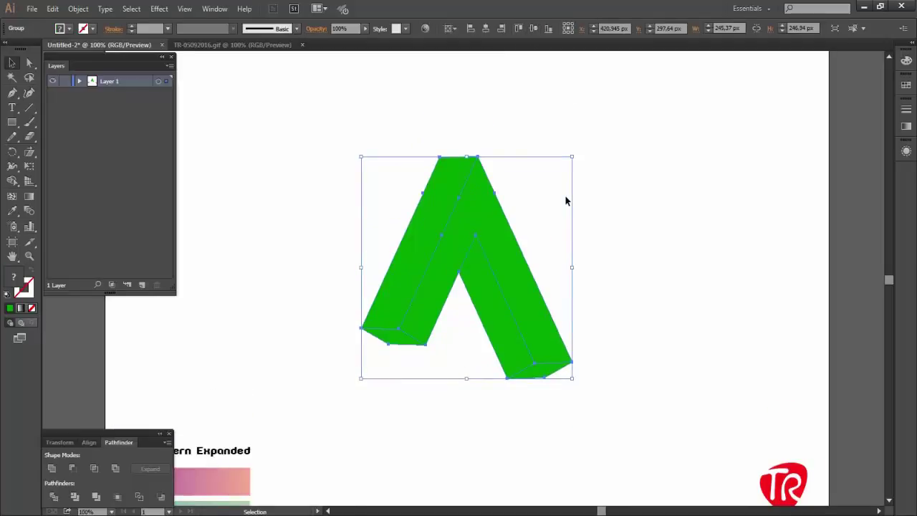
scroll(566, 200, "down", 1)
left_click(29, 108)
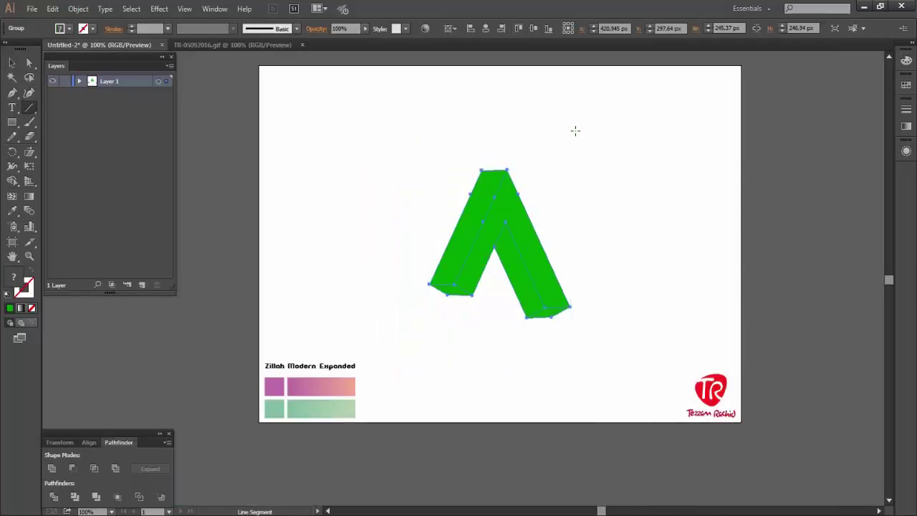
left_click_drag(575, 130, 574, 340)
key("v")
key("Delete")
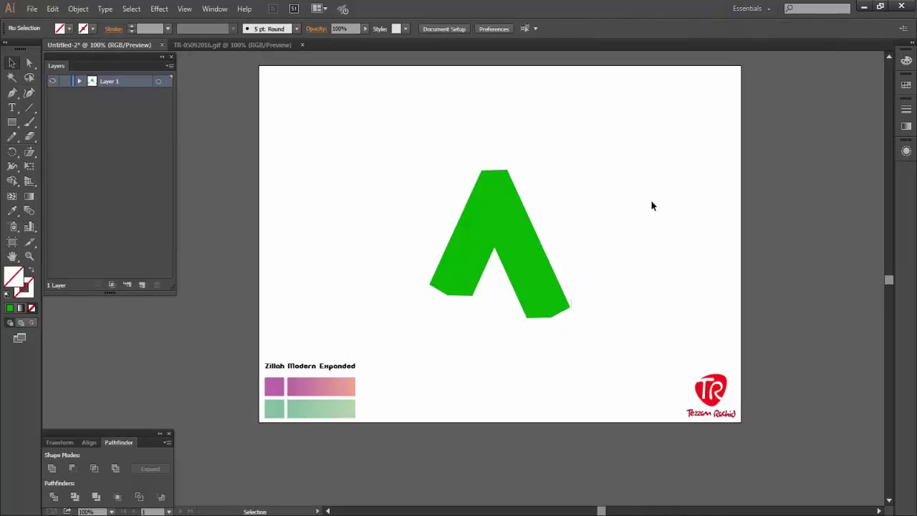
key("ctrl+z")
left_click(576, 227)
key("Delete")
Create a mirrored copy of the green group by reflecting it across the vertical axis.
left_click(506, 231)
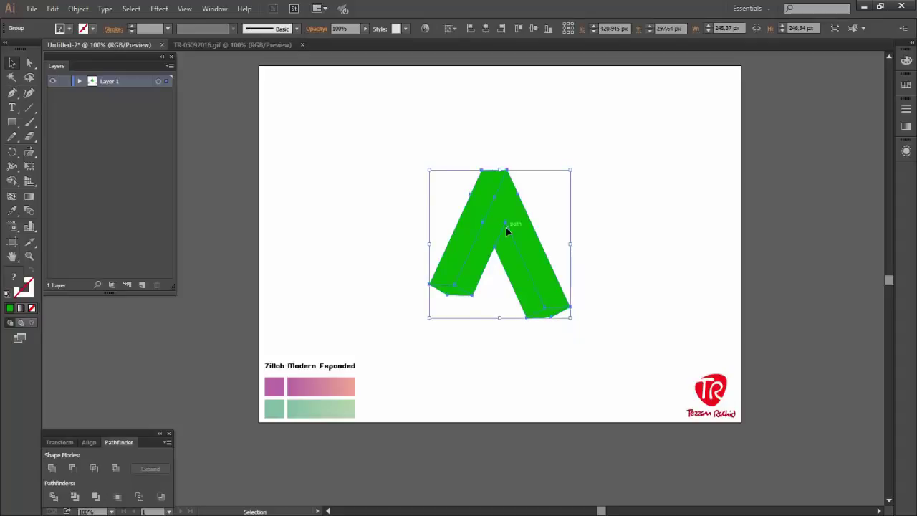
left_click_drag(12, 152, 43, 165)
double_click(12, 152)
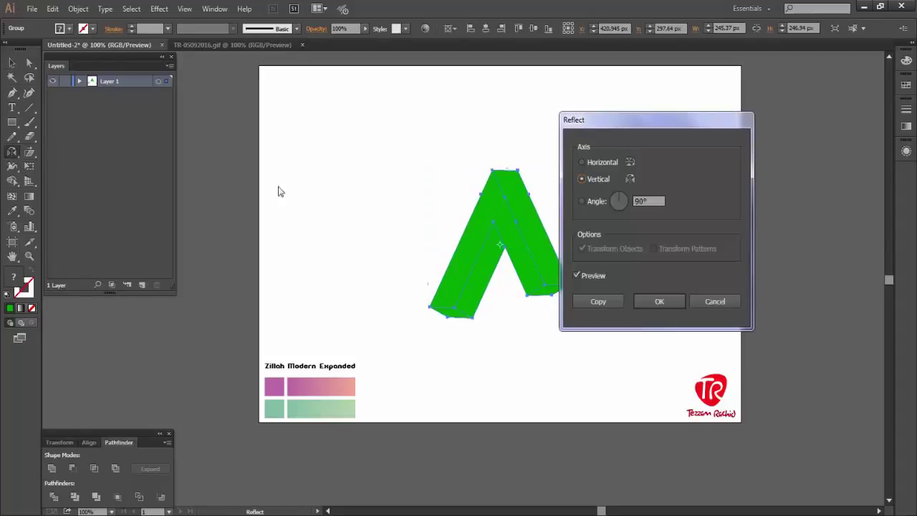
left_click_drag(602, 116, 657, 96)
left_click(630, 257)
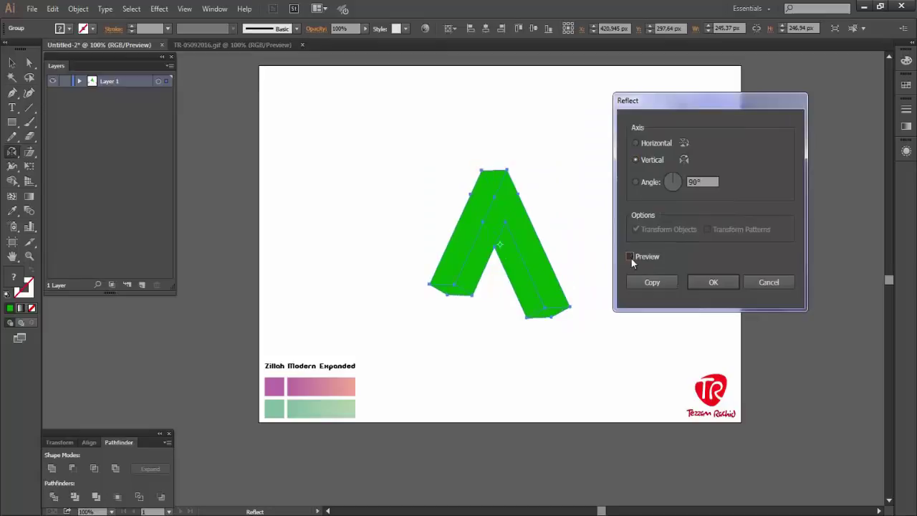
left_click(630, 256)
left_click(649, 282)
key("v")
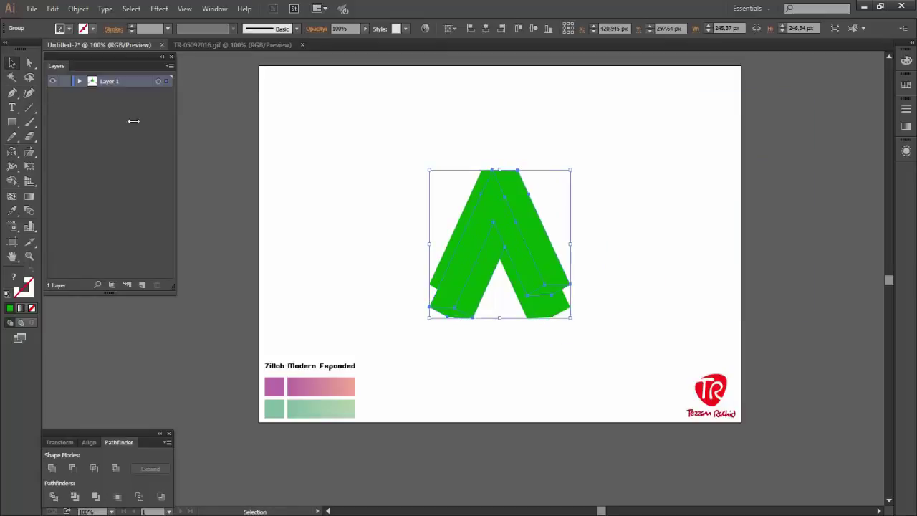
Move the mirrored copy 120 px to the right so the two shapes form an M, and deselect it.
key("shift+Right")
key("shift+Right")
key("shift+Right")
key("shift+Right")
key("shift+Right")
key("shift+Right")
key("shift+Right")
key("shift+Right")
key("shift+Right")
key("shift+Right")
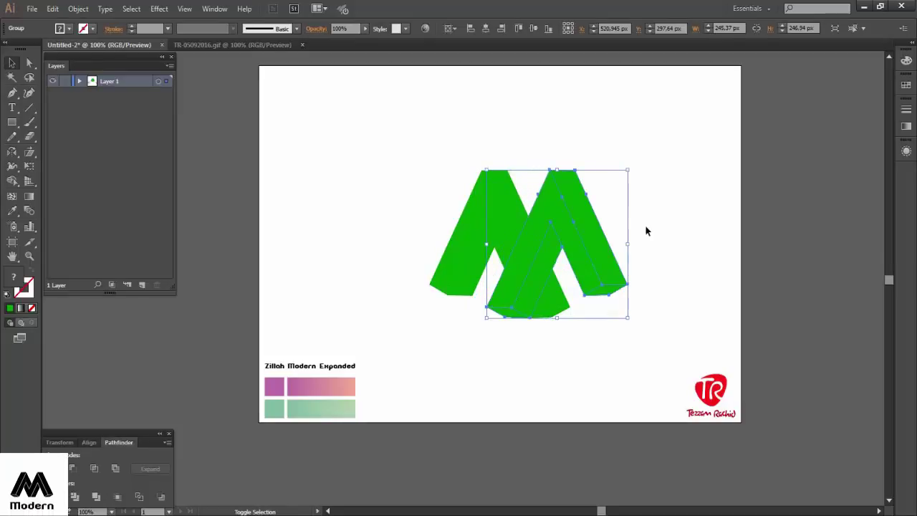
key("shift+Right")
key("shift+Right")
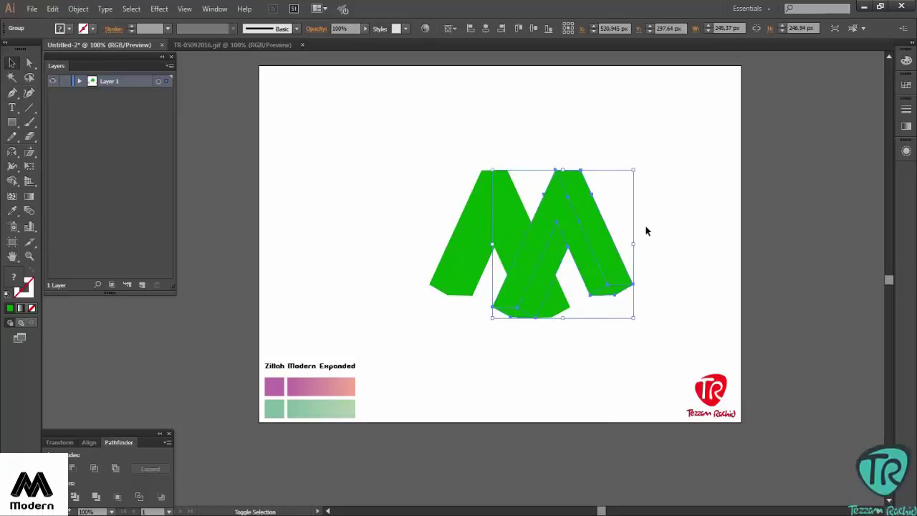
left_click(651, 152)
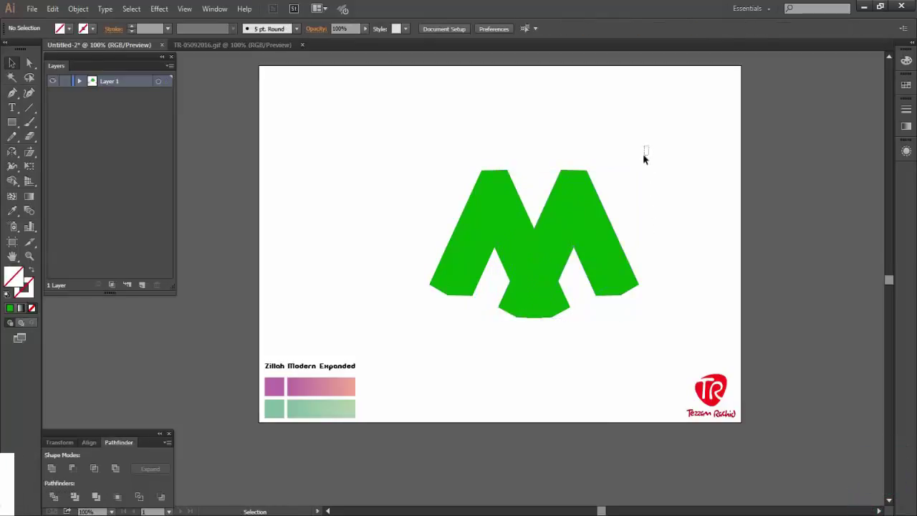
Draw a horizontal line about 187 px long across the M's lower middle, level with the bottoms of the outer legs.
key("backslash")
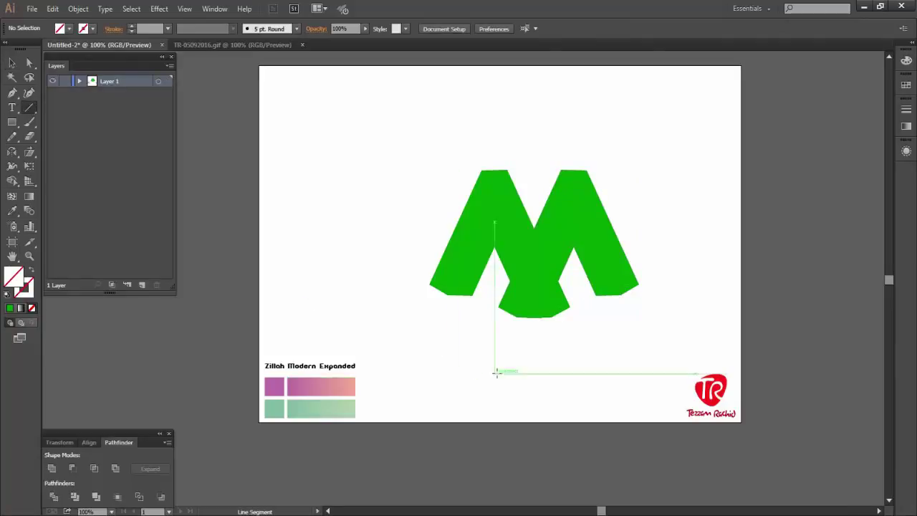
scroll(503, 284, "up", 3)
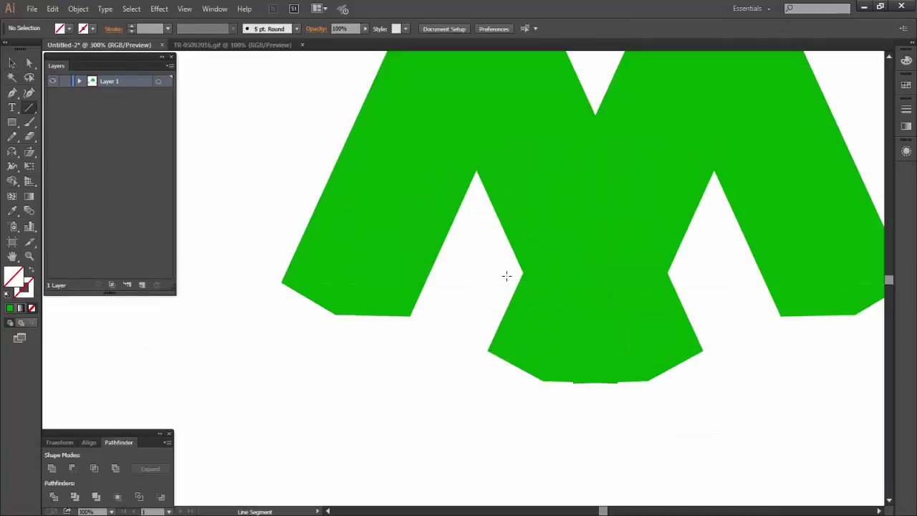
left_click_drag(431, 316, 752, 316)
key("v")
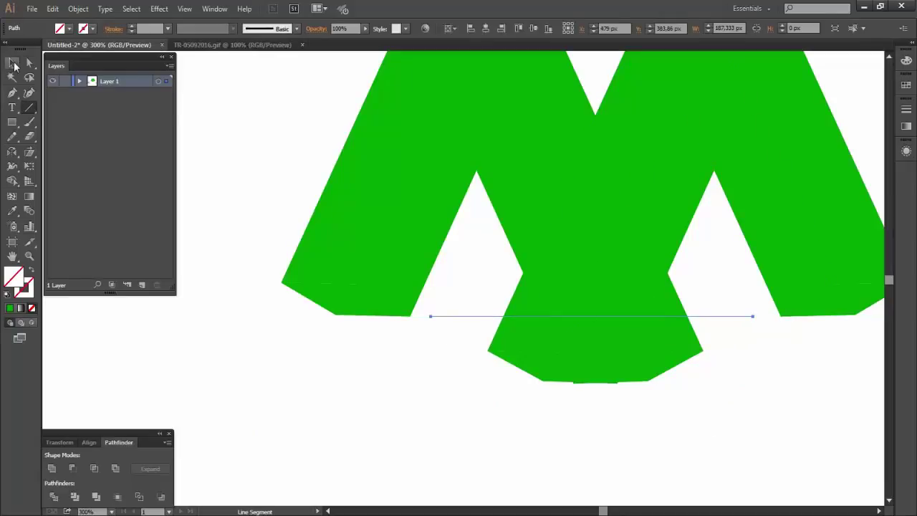
left_click(434, 422)
Select the M with the line and remove the middle part below the line with the Shape Builder.
left_click_drag(461, 432, 743, 289)
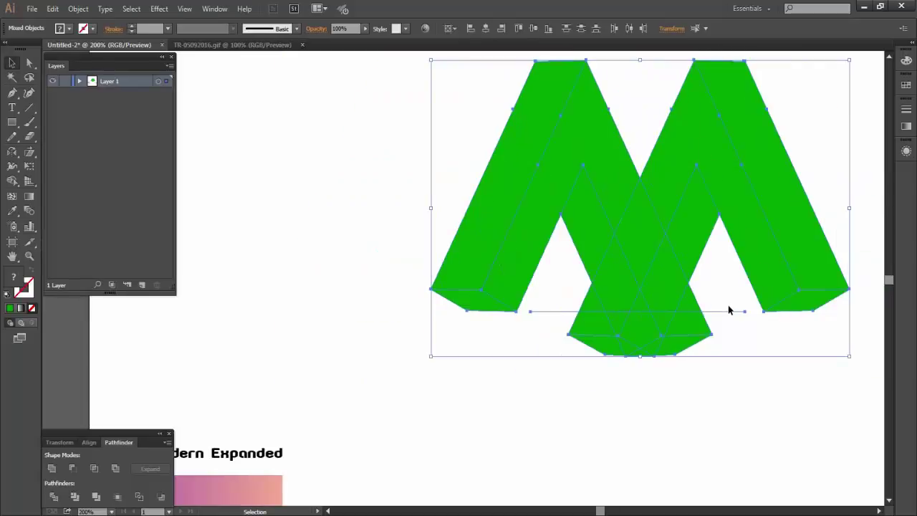
left_click(404, 106)
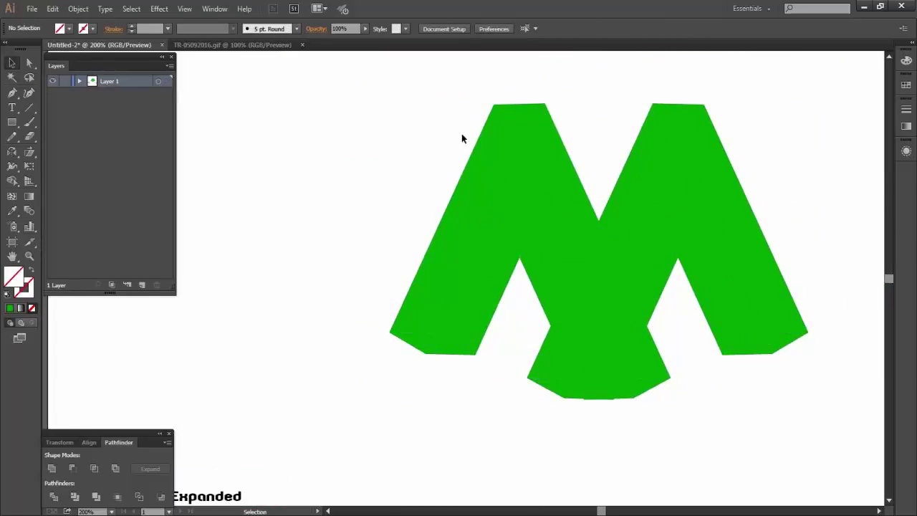
left_click_drag(387, 102, 821, 450)
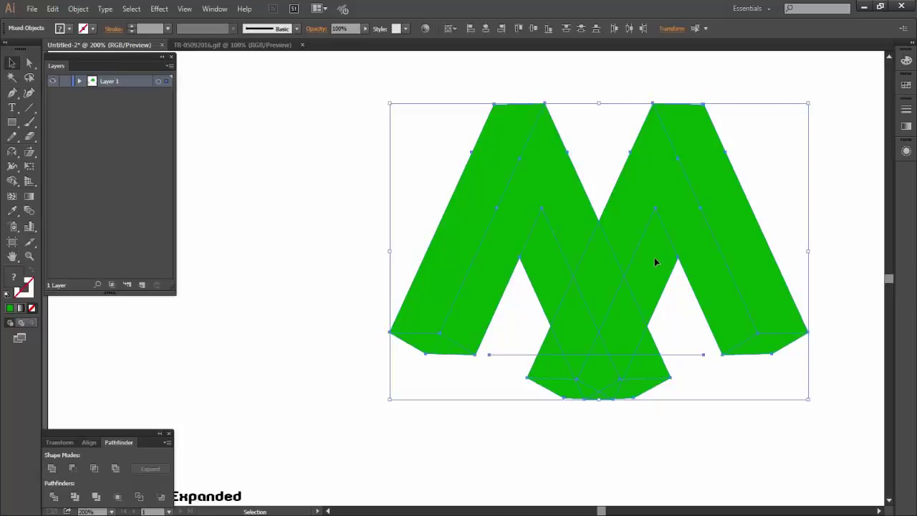
key("shift+m")
left_click_drag(528, 346, 566, 398)
mouse_move(631, 407)
left_mouse_down()
mouse_move(646, 376)
mouse_move(636, 400)
mouse_move(584, 371)
mouse_move(557, 369)
mouse_move(548, 397)
mouse_move(588, 402)
mouse_move(635, 393)
mouse_move(582, 401)
mouse_move(630, 400)
mouse_move(587, 417)
left_mouse_up()
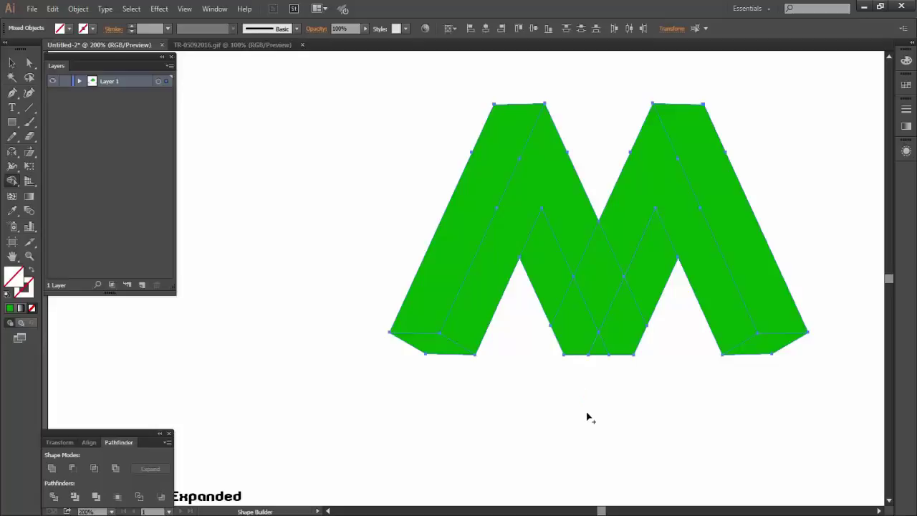
Merge the left front face with the Shape Builder and fill it with the magenta swatch.
scroll(578, 410, "up", 1)
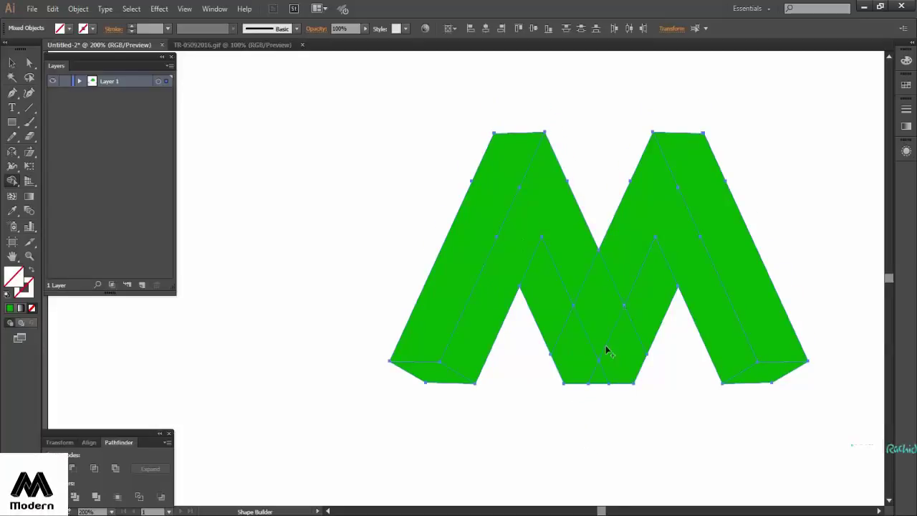
left_click(578, 270, "alt")
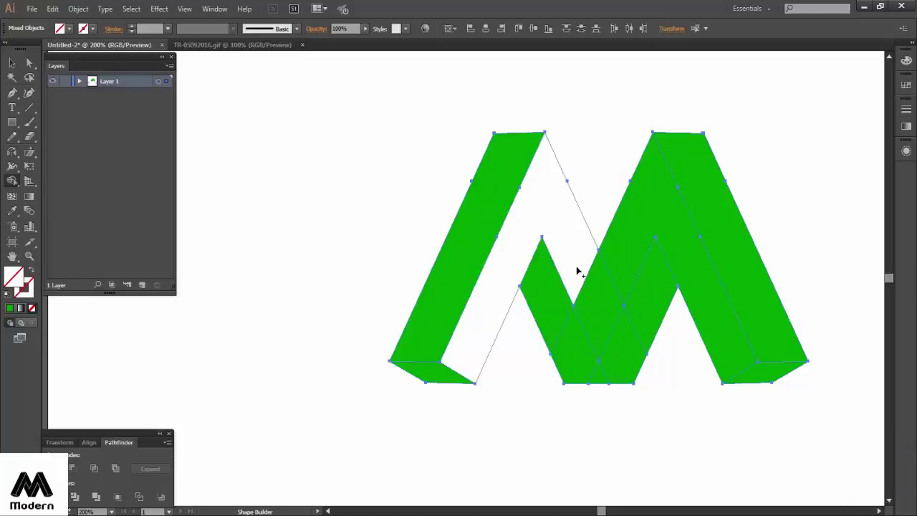
left_click(906, 85)
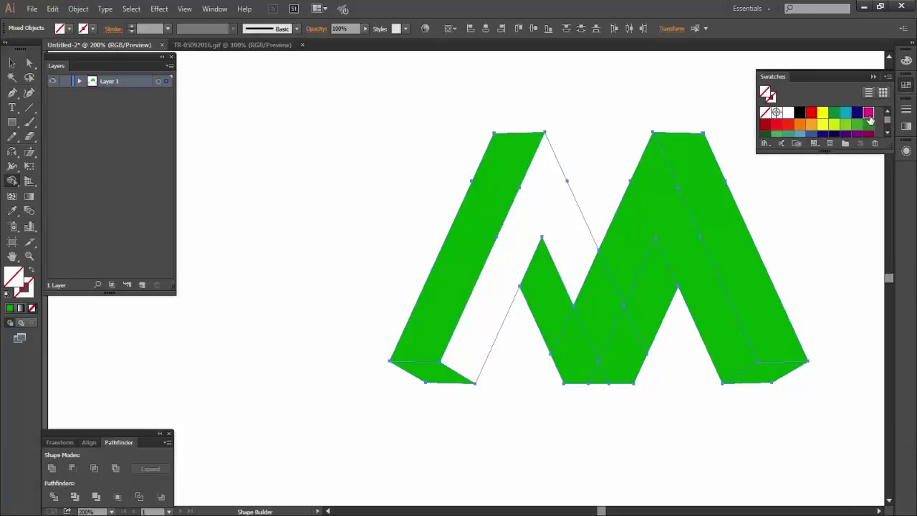
left_click(863, 111)
left_click(523, 271)
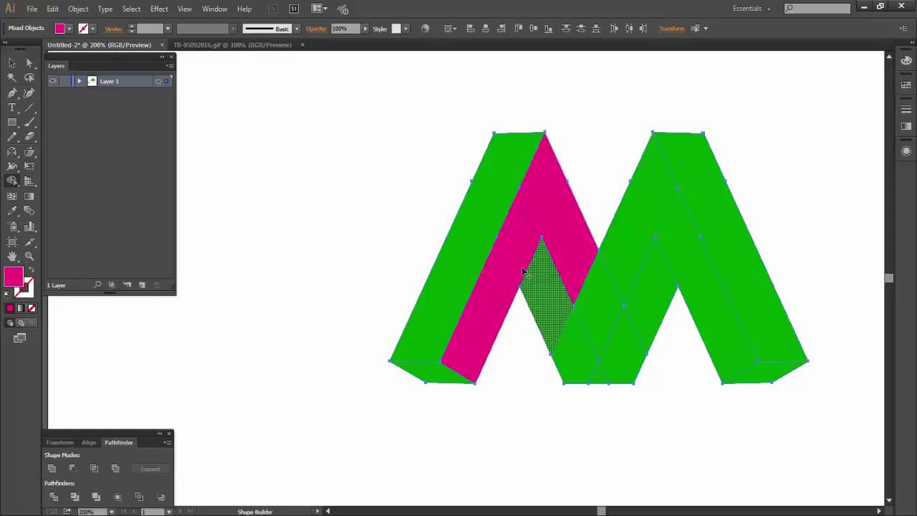
Fill the left leg's bottom and side faces and the right leg's bottom and side faces with magenta using the Shape Builder.
left_click(423, 374)
left_click(457, 313)
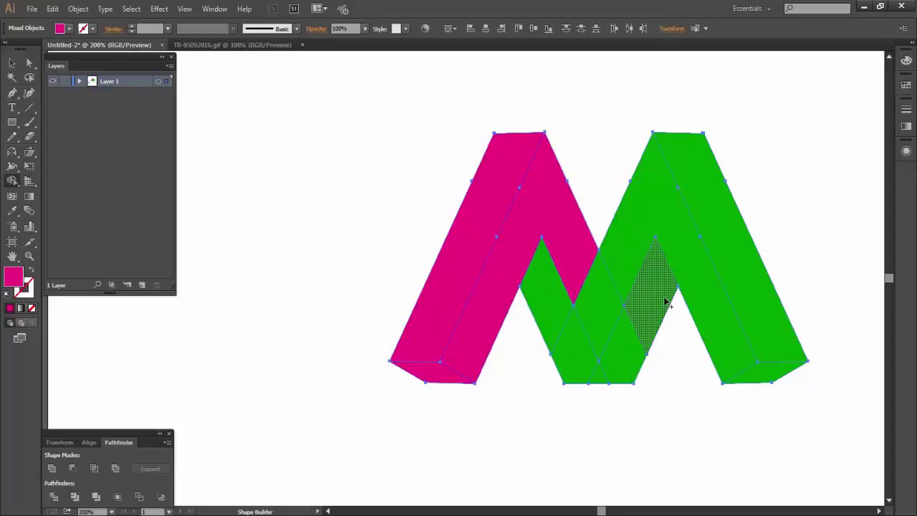
left_click(764, 368)
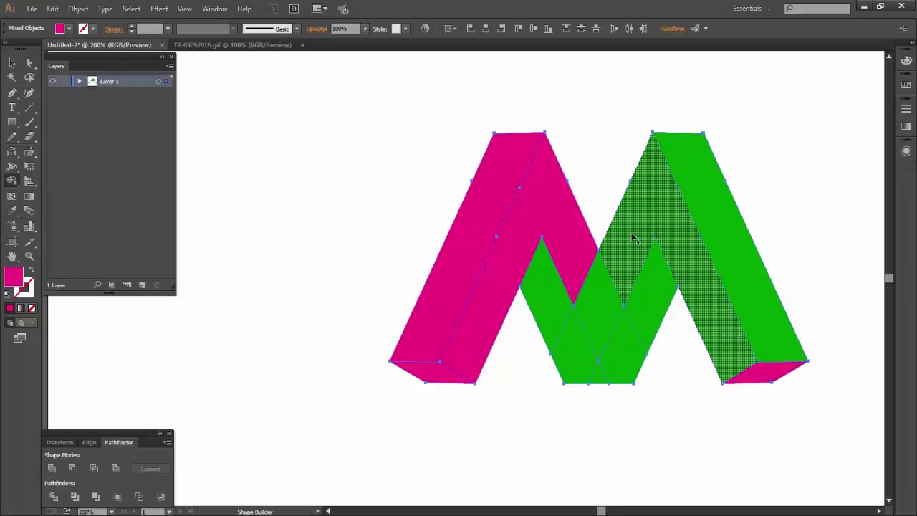
left_click(727, 262)
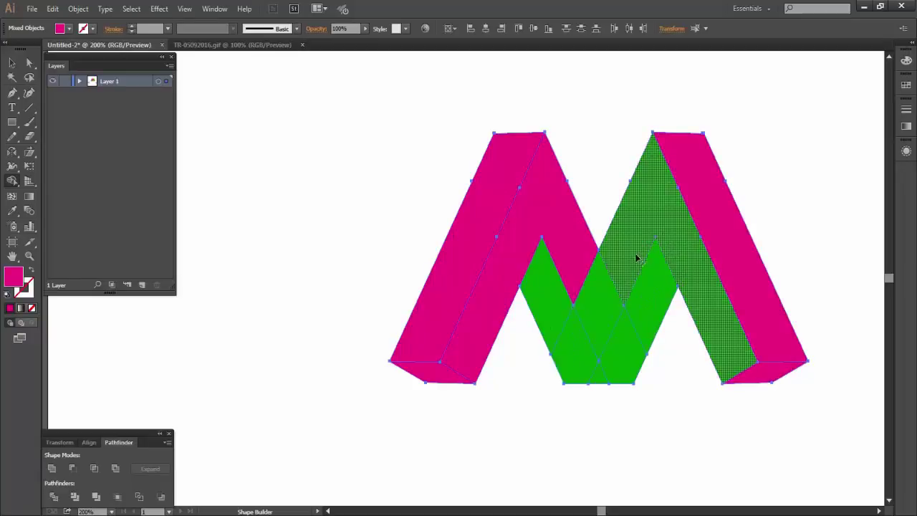
Merge the remaining green regions of the middle and right front faces into magenta shapes, and deselect the M.
mouse_move(636, 258)
left_mouse_down()
mouse_move(579, 360)
mouse_move(549, 318)
mouse_move(567, 387)
left_mouse_up()
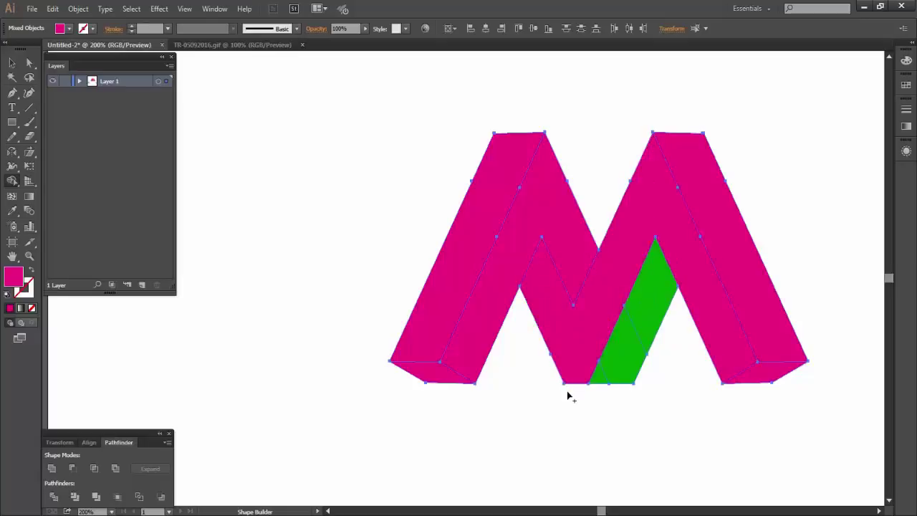
left_click_drag(626, 349, 604, 387)
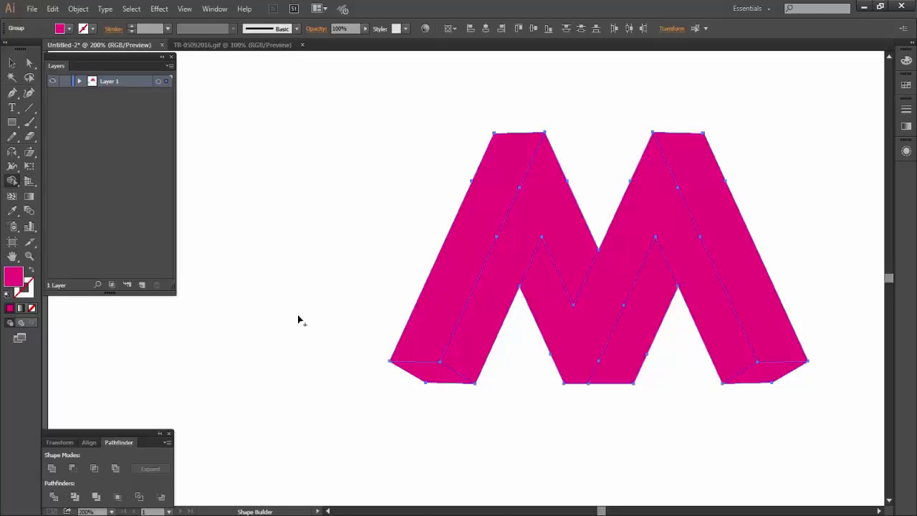
left_click(12, 62)
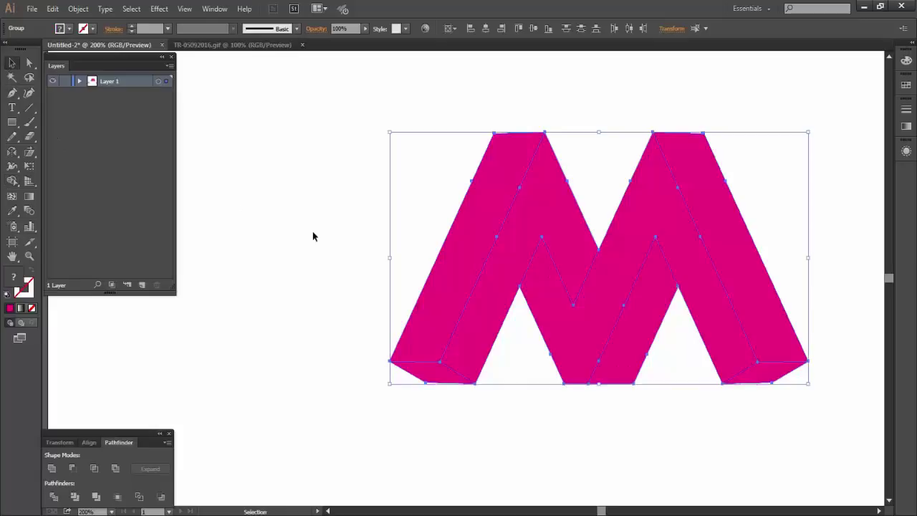
left_click(338, 284)
Select the whole M and run the path Clean Up command on it.
key("ctrl+minus")
left_click_drag(362, 162, 731, 430)
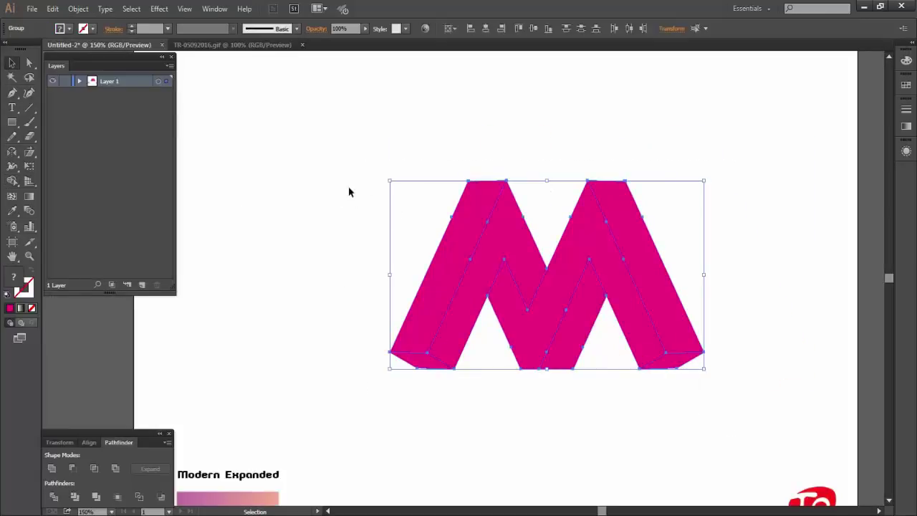
left_click(79, 9)
mouse_move(179, 253)
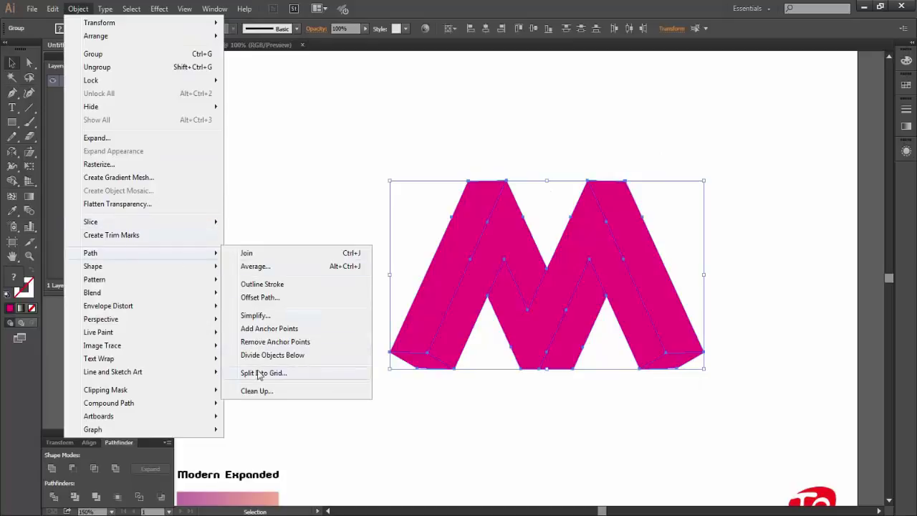
left_click(256, 390)
left_click(436, 305)
left_click(530, 287)
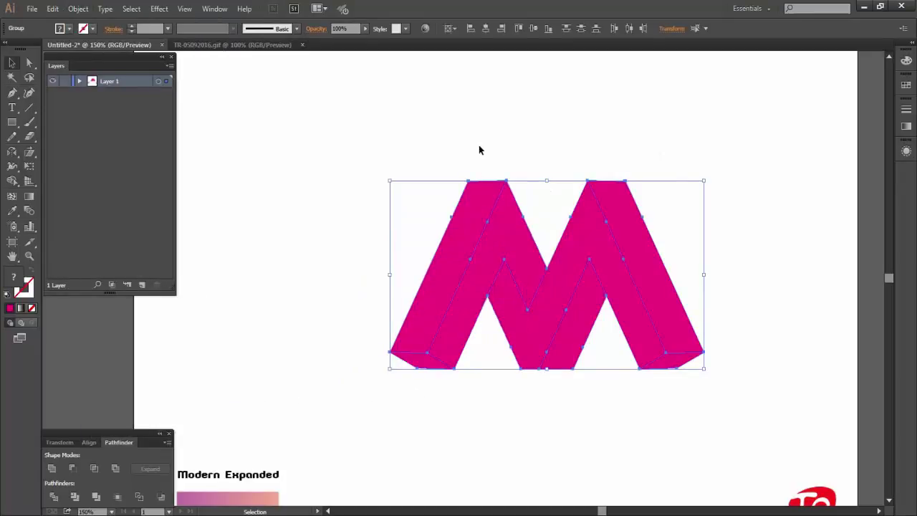
Group the M's shapes and center the M horizontally and vertically on the artboard, then deselect it.
right_click(488, 216)
left_click(502, 275)
left_click(518, 28)
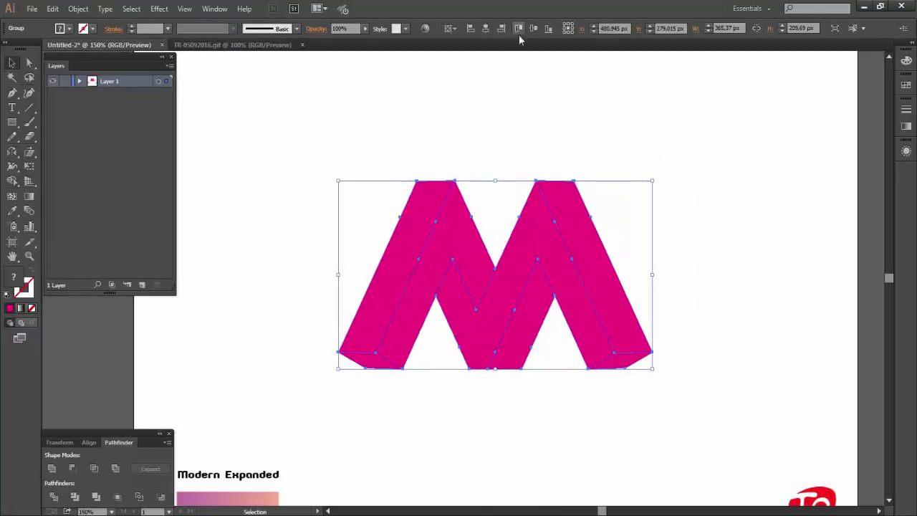
left_click(533, 28)
left_click(710, 177)
Ungroup the whole M into its separate face groups and deselect it.
scroll(702, 189, "down", 3)
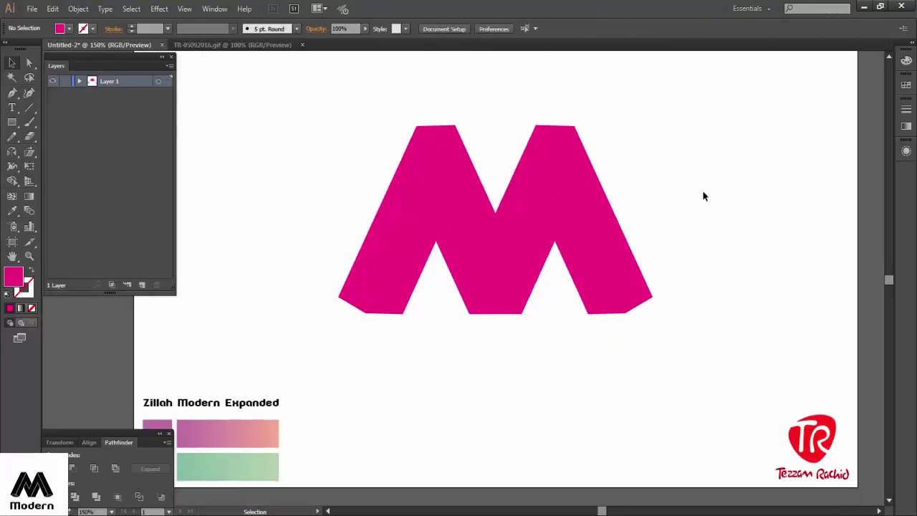
scroll(645, 205, "left", 1)
right_click(616, 207)
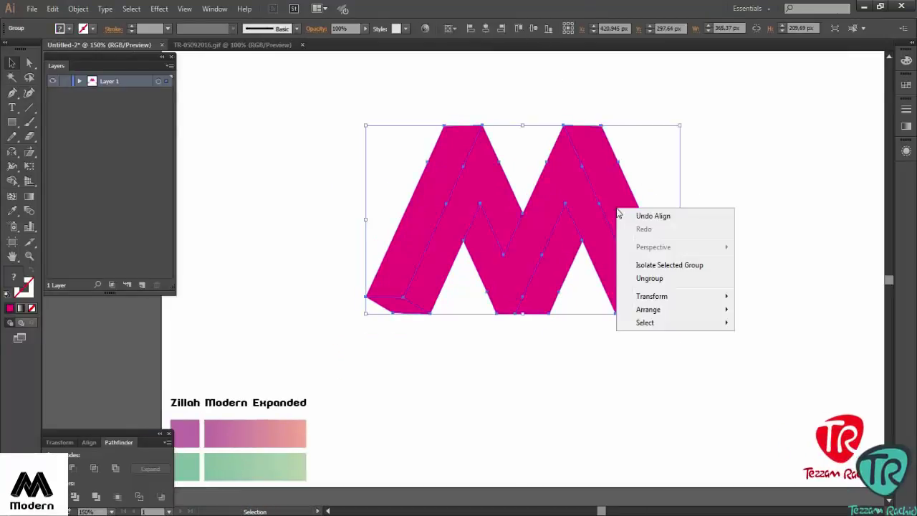
left_click(644, 279)
right_click(588, 228)
left_click(608, 299)
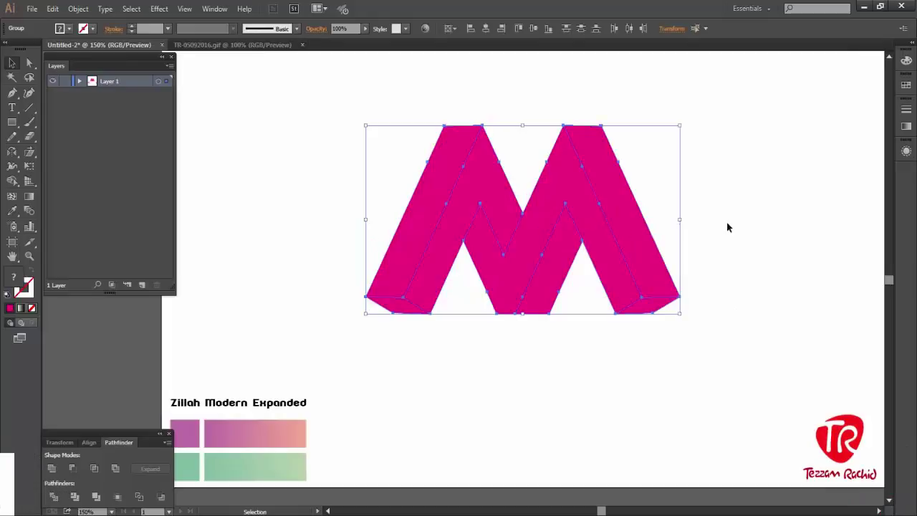
left_click(726, 225)
Apply the purple-to-salmon gradient sample to the left leg's side and bottom faces with the Eyedropper.
scroll(417, 324, "left", 1)
scroll(417, 324, "down", 1)
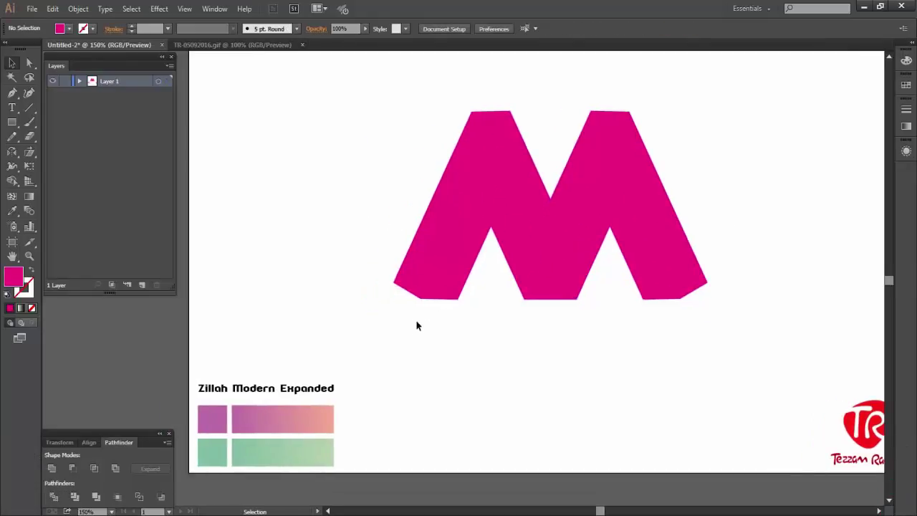
scroll(415, 320, "up", 2)
left_click(477, 242)
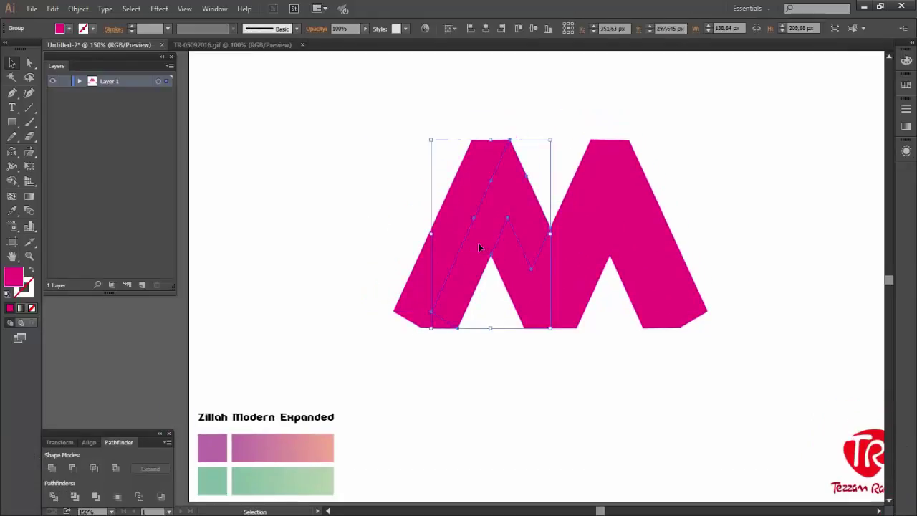
left_click_drag(383, 125, 758, 391)
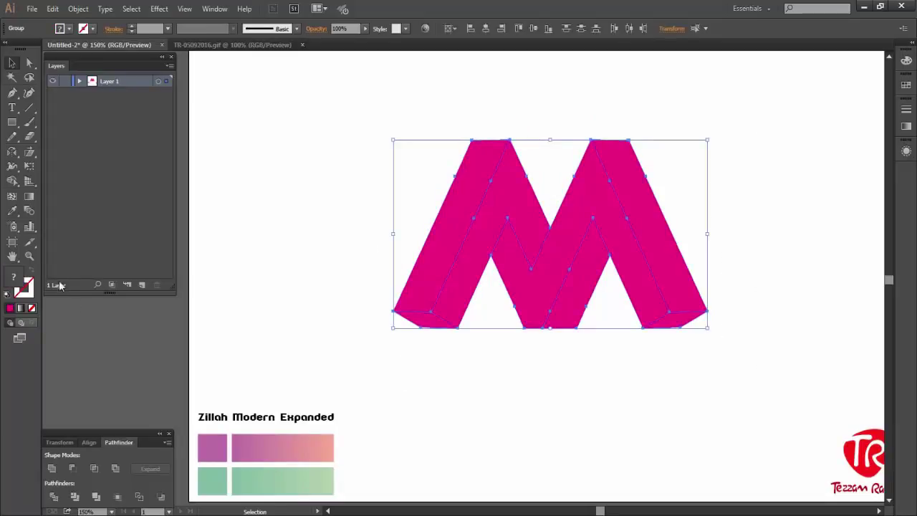
left_click(259, 262)
left_click(444, 271)
key("i")
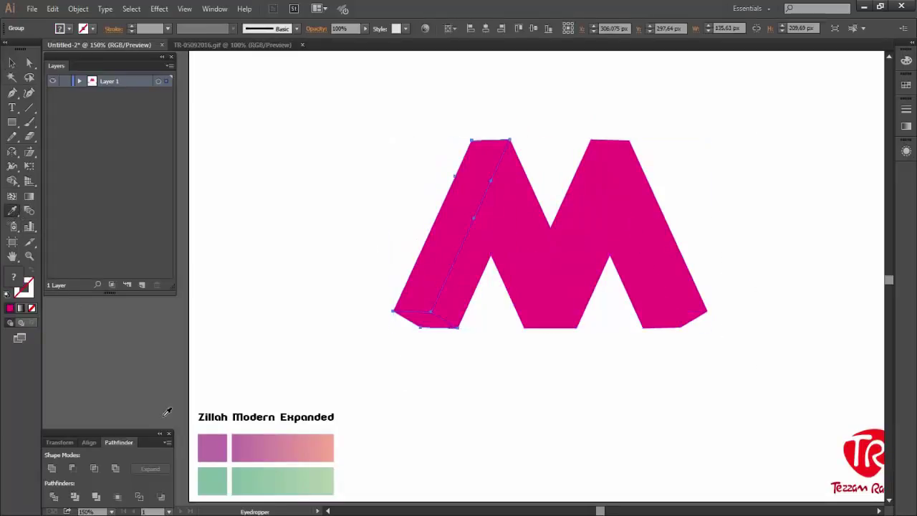
left_click(273, 440)
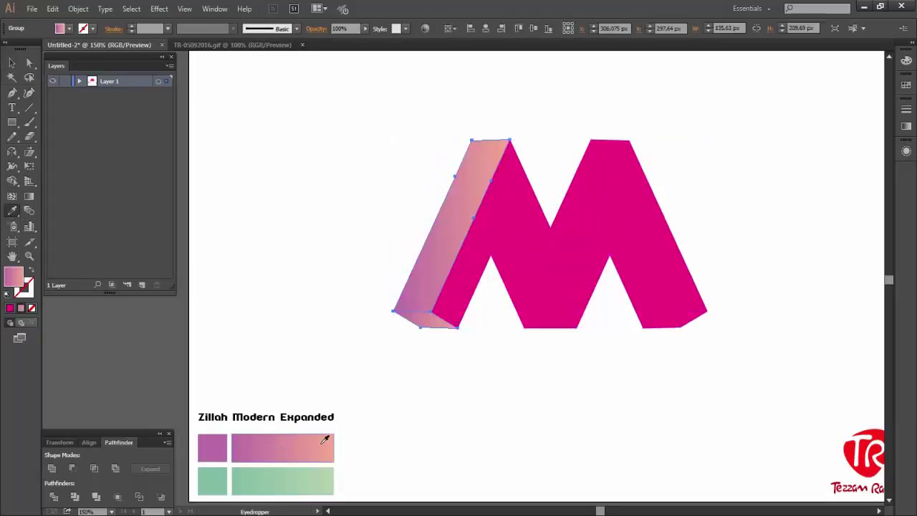
Ungroup the left leg's gradient-filled side and bottom faces and deselect them.
right_click(423, 313)
left_click(461, 374)
key("v")
left_click(423, 316)
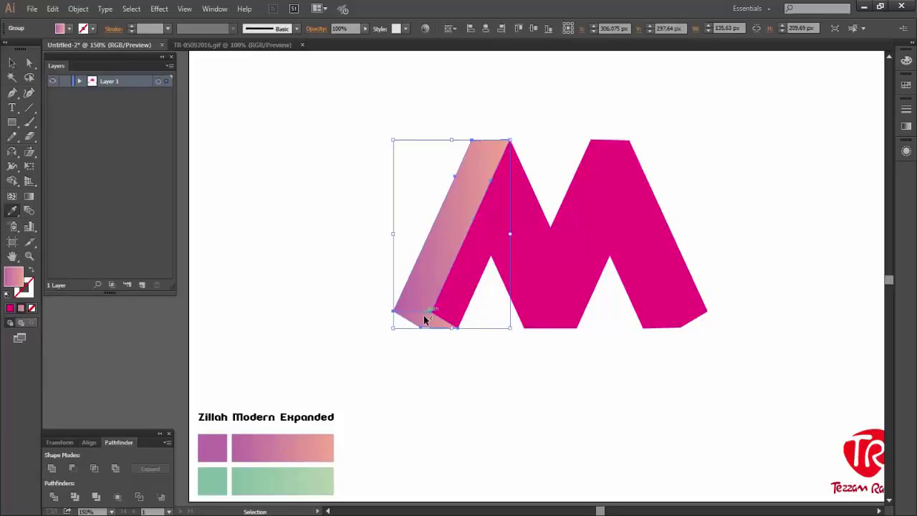
right_click(424, 316)
left_click(450, 374)
key("v")
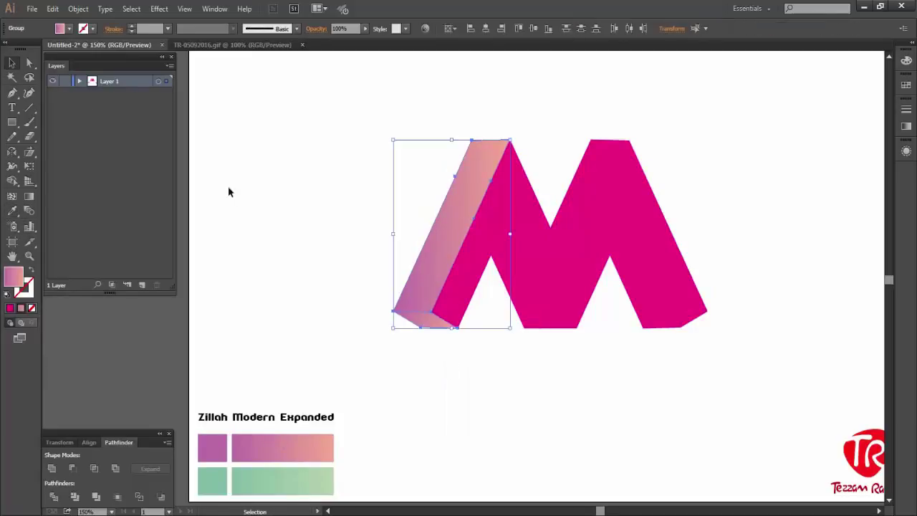
left_click(228, 192)
Ungroup the right leg's magenta side and bottom faces and deselect them.
left_click(673, 319)
right_click(678, 283)
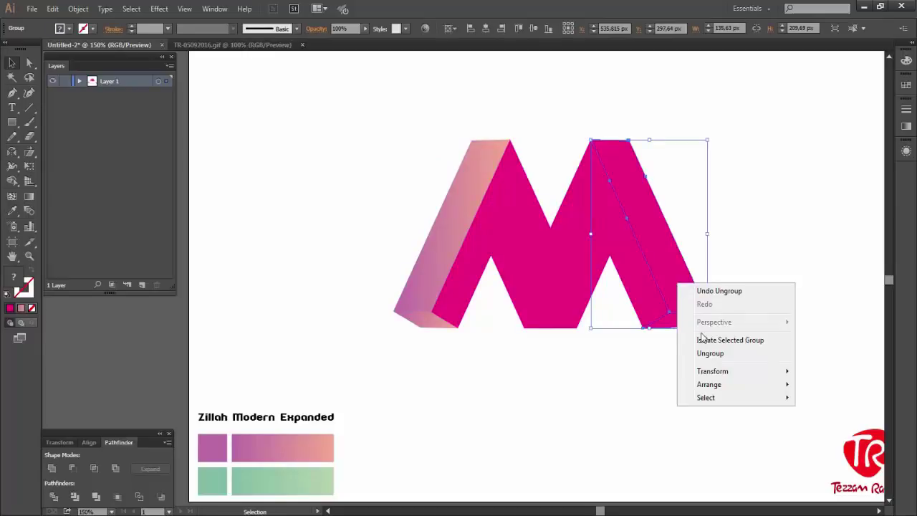
key("Escape")
right_click(689, 308)
left_click(680, 387)
left_click(681, 387)
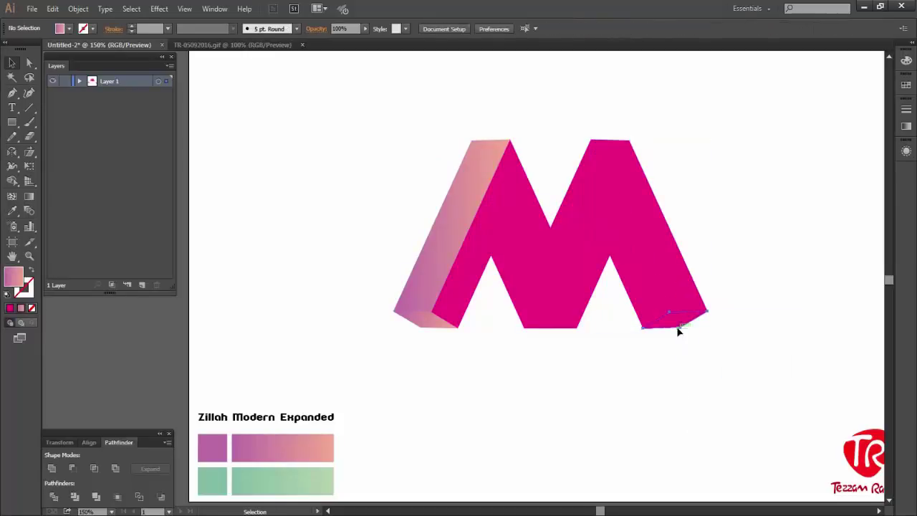
Ungroup the M's central magenta front face and inner side face, and deselect them.
left_click(678, 280)
left_click(609, 308, "shift")
left_click(588, 375)
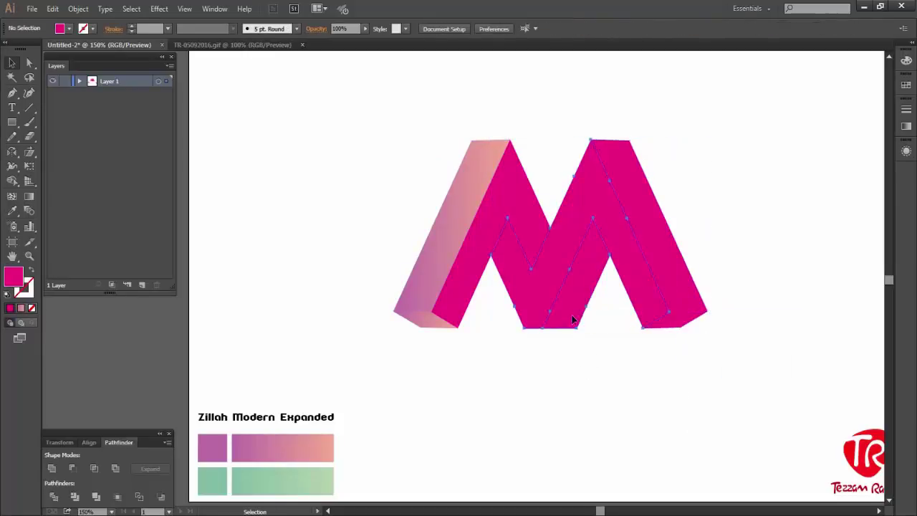
left_click(573, 318)
right_click(573, 317)
left_click(594, 372)
right_click(585, 308)
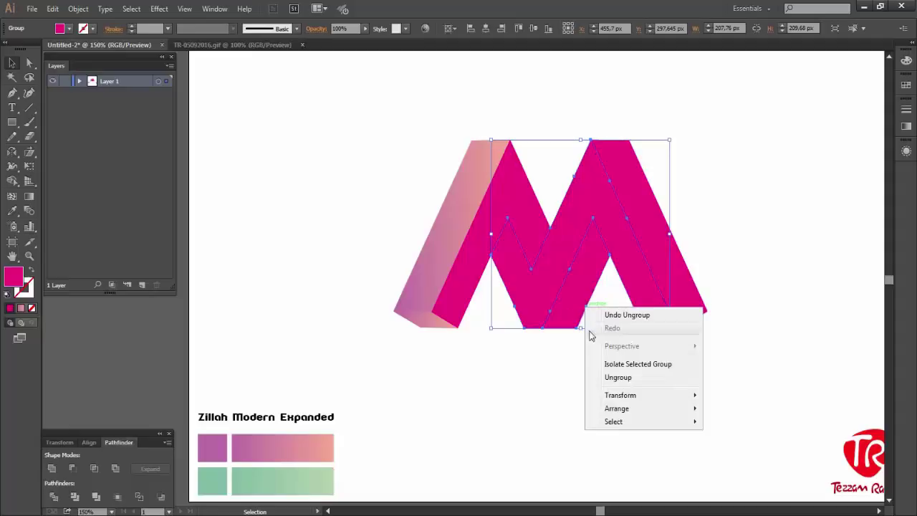
left_click(608, 377)
left_click(594, 358)
left_click(581, 315)
left_click(571, 393)
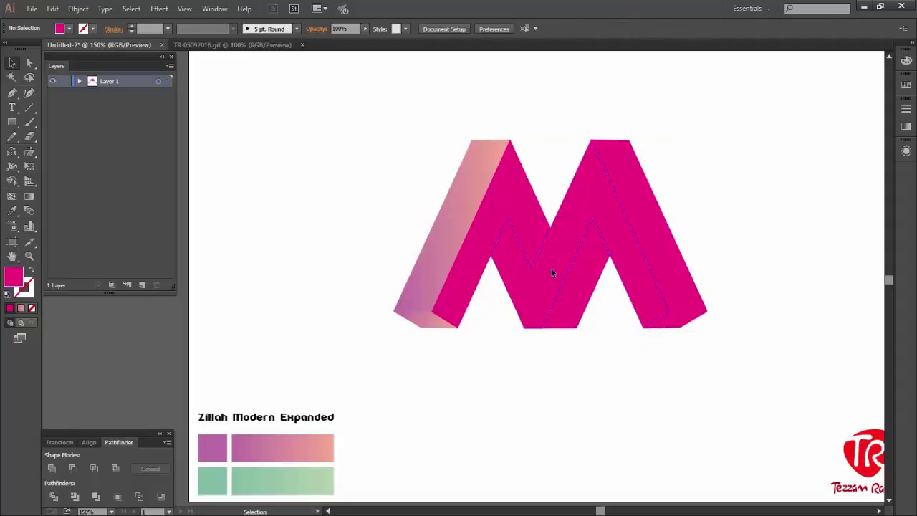
left_click(551, 272)
left_click(466, 323)
left_click(426, 328)
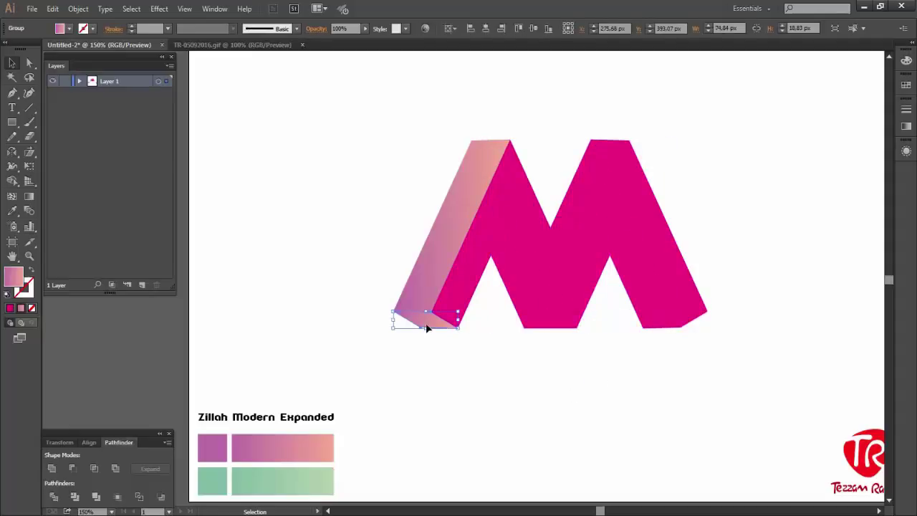
left_click(463, 328)
left_click(428, 330)
left_click(450, 354)
Apply the purple-to-salmon gradient sample to the left leg's magenta front face with the Eyedropper.
left_click(463, 272)
key("i")
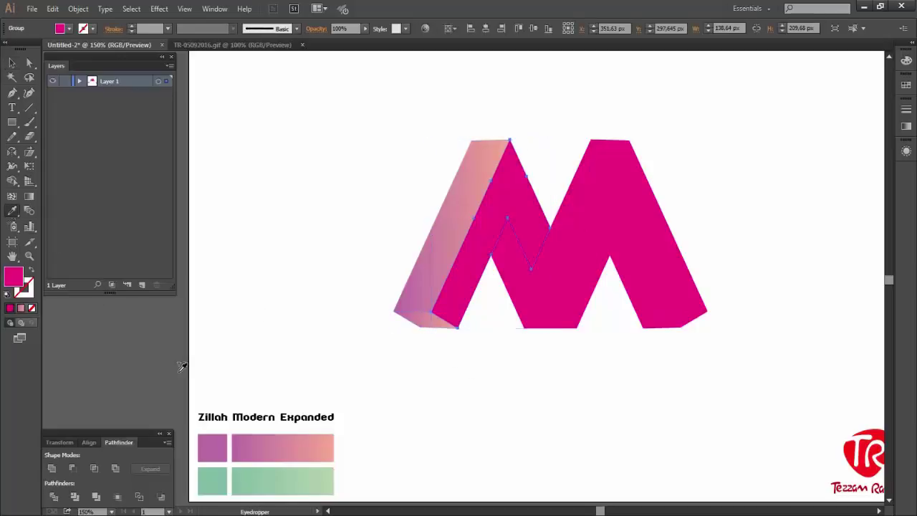
left_click(249, 443)
Apply the green gradient to the M's central front face and the inner side face beside it with the Eyedropper.
left_click(526, 307, "ctrl")
left_click(306, 469)
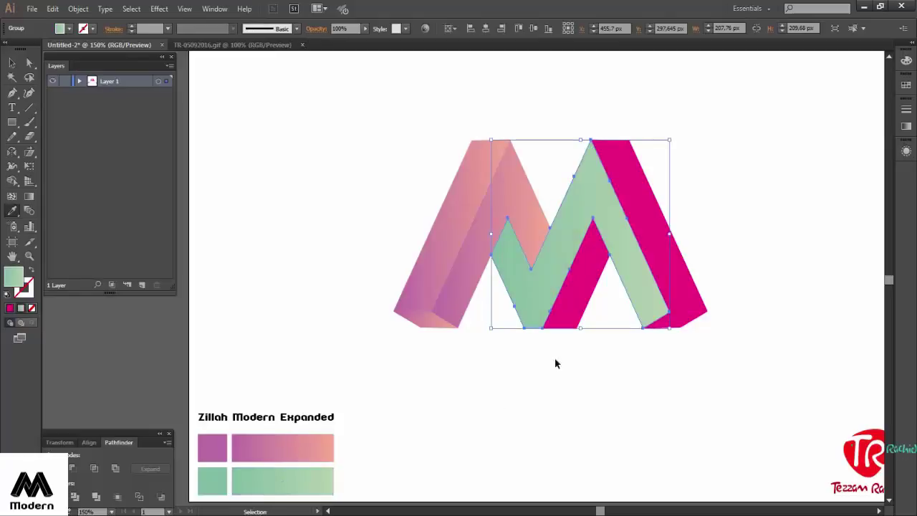
left_click(577, 313, "ctrl")
left_click(516, 277)
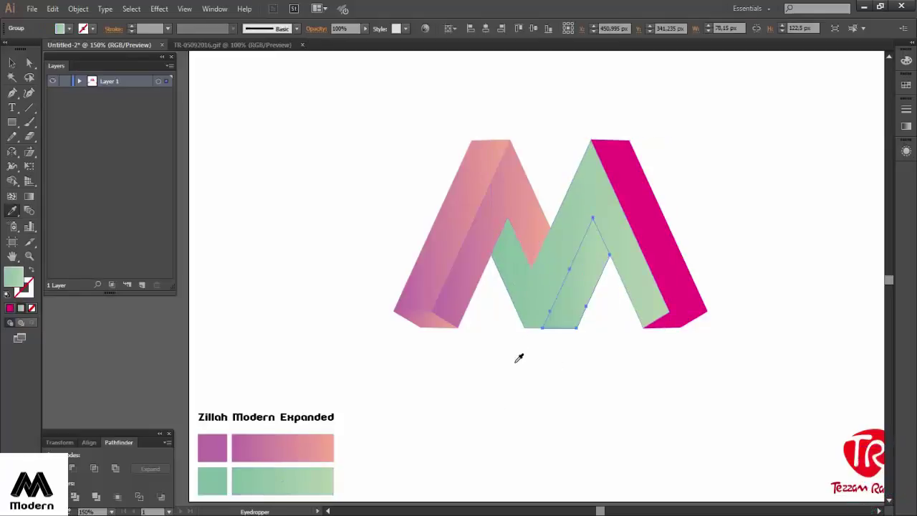
left_click(518, 393, "ctrl")
Apply the green gradient to the right leg's side and bottom faces with the Eyedropper and deselect them.
left_click(659, 256, "ctrl")
left_click(641, 268)
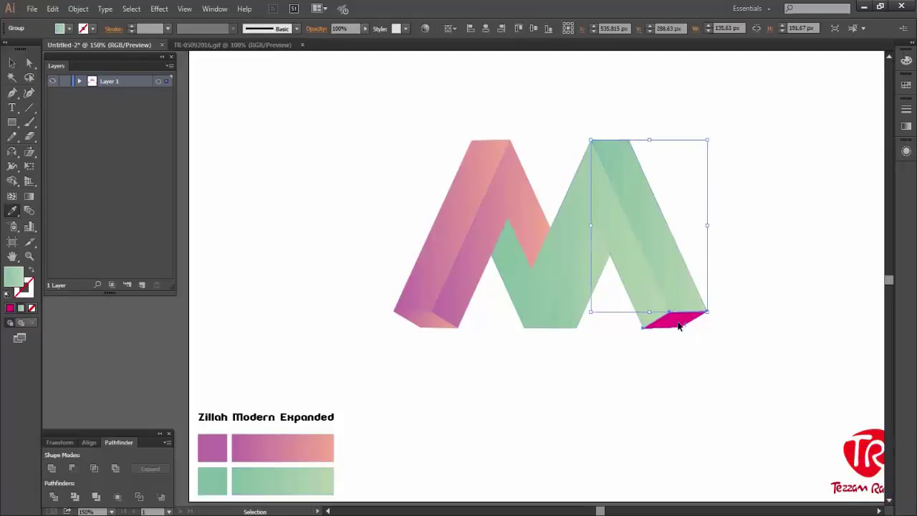
left_click(679, 326, "ctrl")
left_click(666, 311)
key("v")
left_click(461, 398)
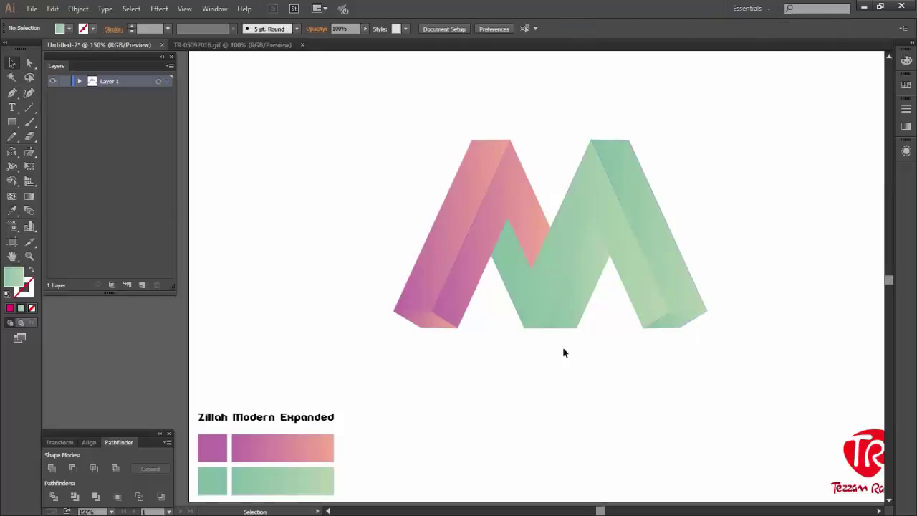
Apply the green gradient to the left leg's side face and run it from its top corner down to the foot.
left_click(464, 210)
left_click(13, 210)
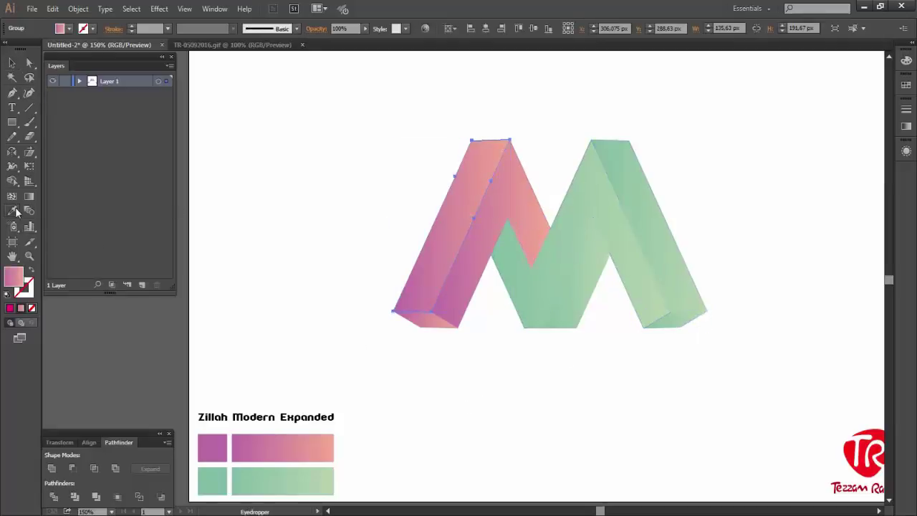
left_click(501, 309)
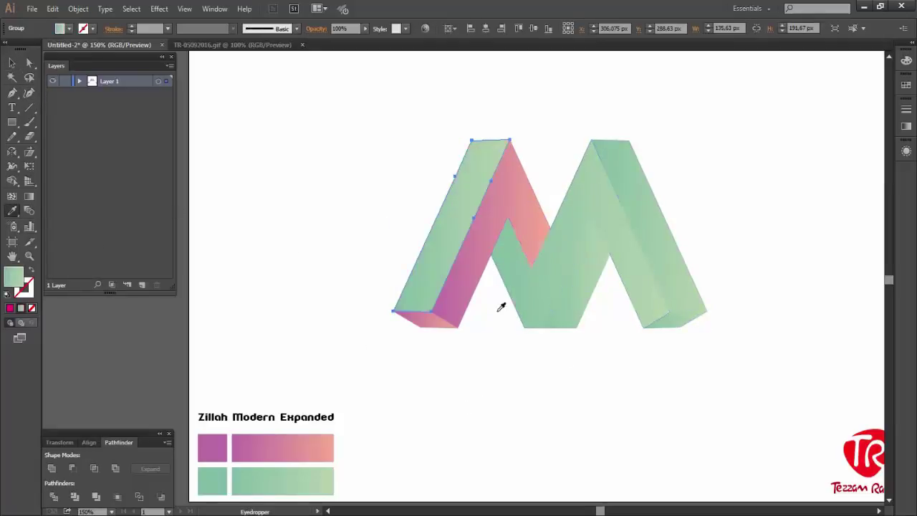
left_click(30, 198)
left_click_drag(511, 135, 423, 321)
left_click(459, 375, "ctrl")
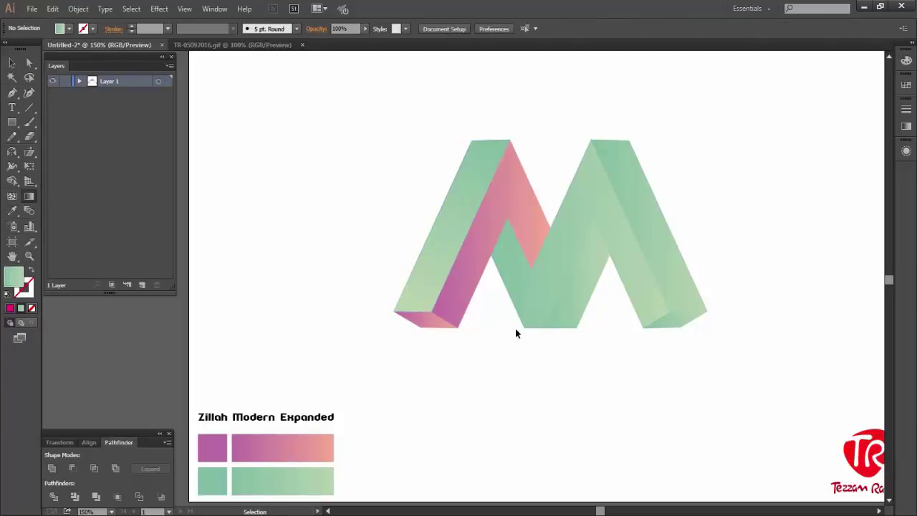
Redirect the gradient on the left leg's front face so purple starts at the inner notch and salmon reaches the peak.
left_click(509, 143, "ctrl")
left_click_drag(509, 143, 433, 315)
left_click_drag(550, 231, 508, 141)
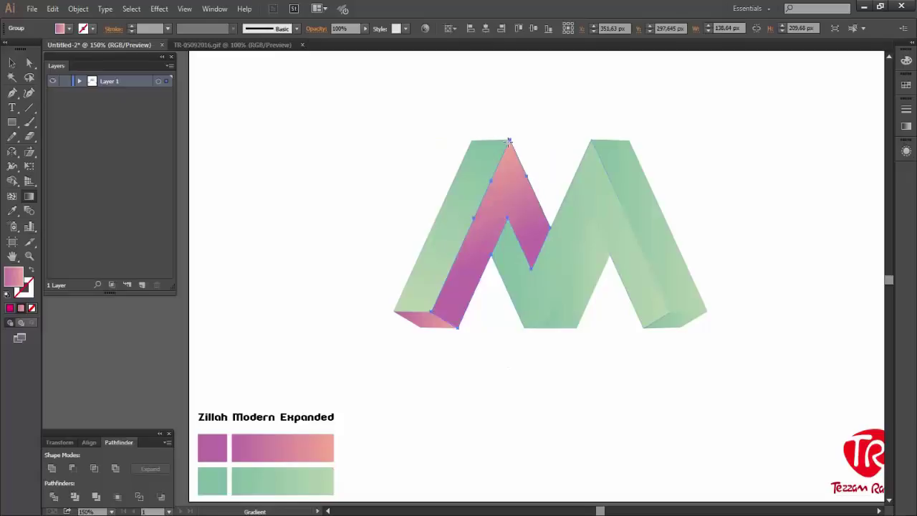
left_click_drag(549, 228, 510, 141)
key("v")
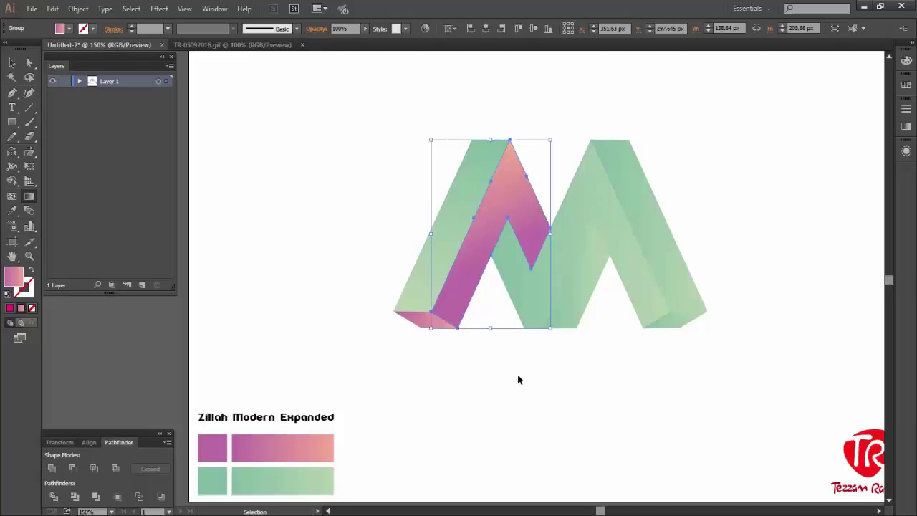
Redirect the gradient on the left leg's bottom face from purple at the outer corner to salmon inward, and deselect it.
left_click(436, 340)
left_click(426, 319)
key("g")
mouse_move(457, 328)
left_mouse_down()
mouse_move(419, 331)
mouse_move(457, 329)
left_mouse_up()
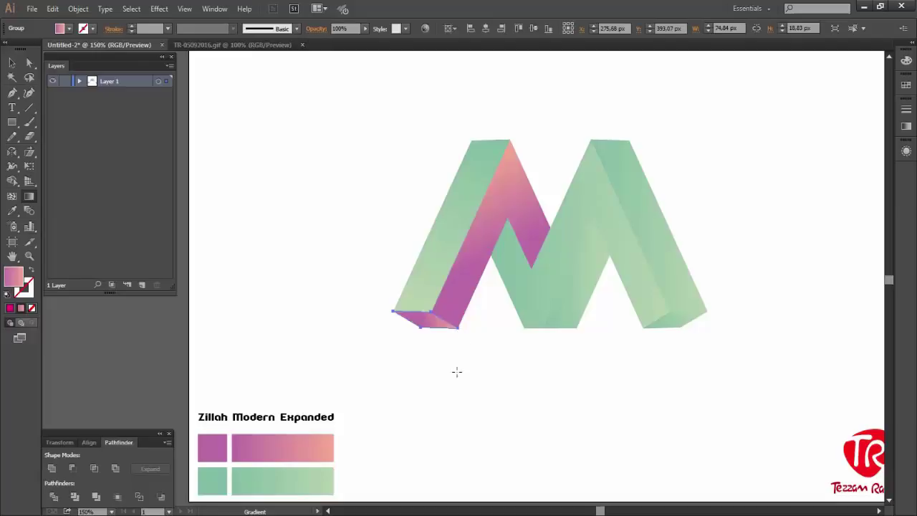
left_click_drag(396, 311, 430, 312)
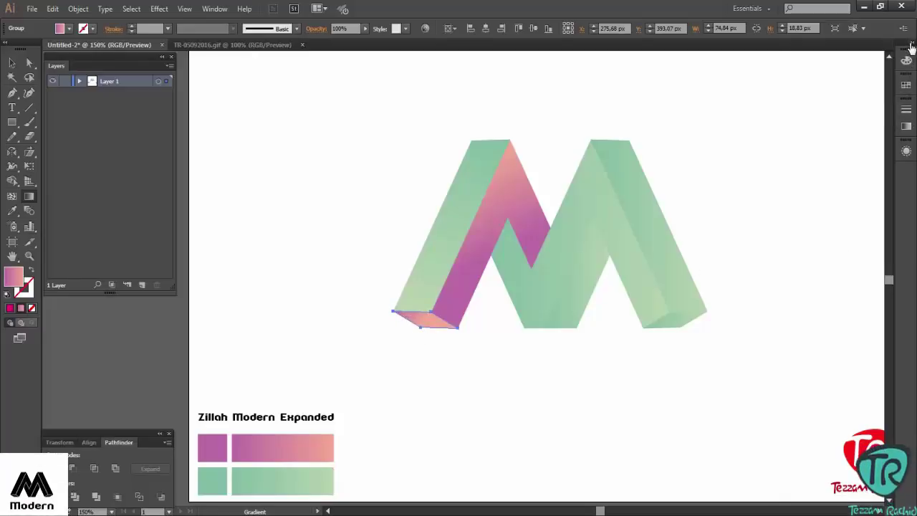
left_click(907, 126)
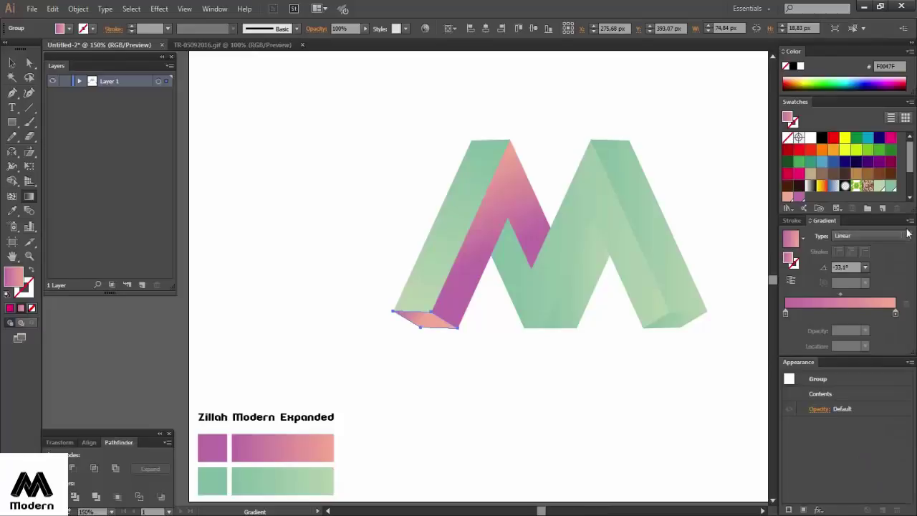
left_click(912, 43)
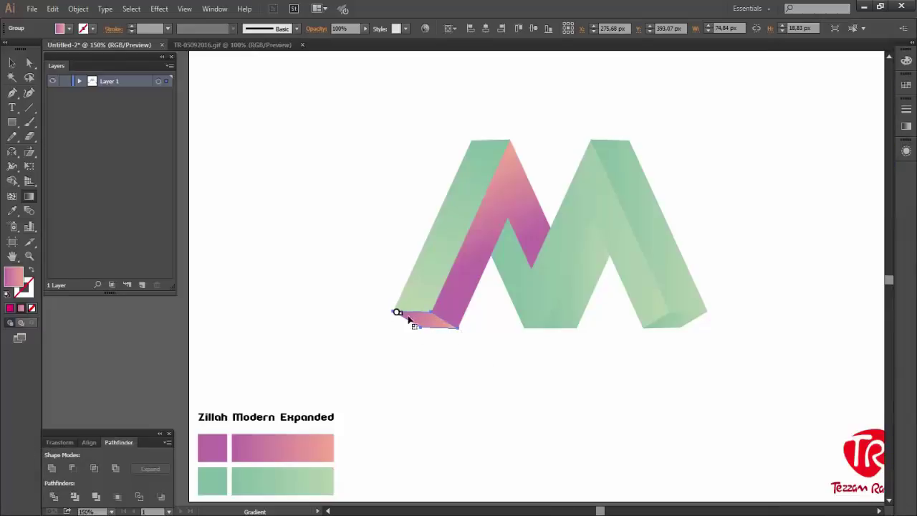
left_click_drag(408, 320, 428, 323)
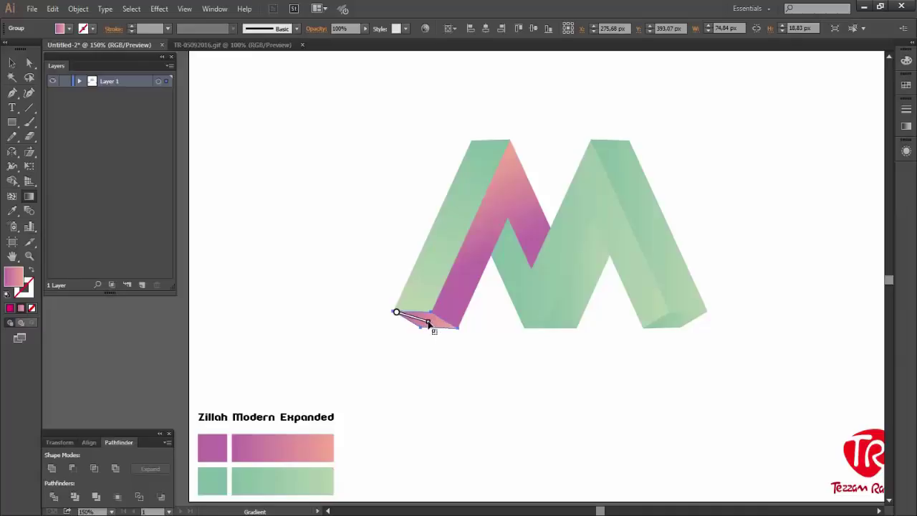
key("v")
left_click(495, 376)
Apply the purple-to-salmon gradient to the central inner side face and run it from its peak down past the base.
left_click(574, 284)
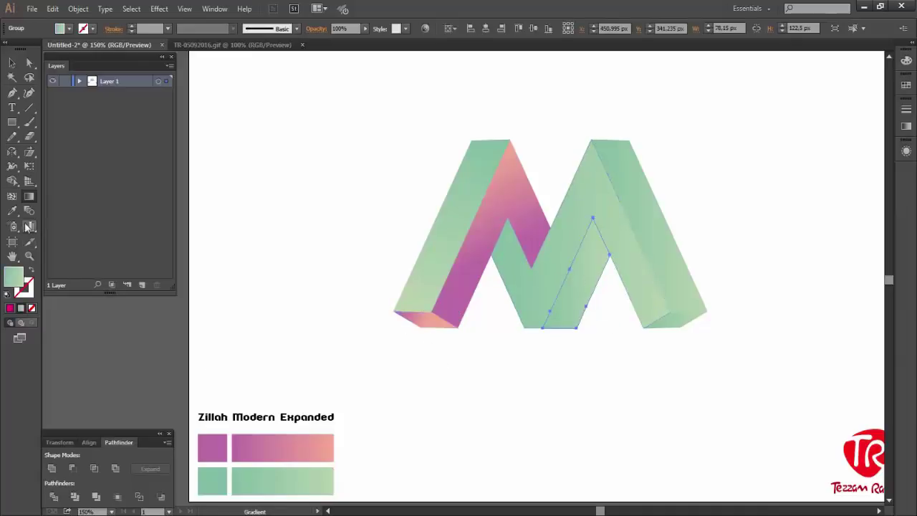
left_click(12, 210)
left_click(263, 446)
left_click(29, 196)
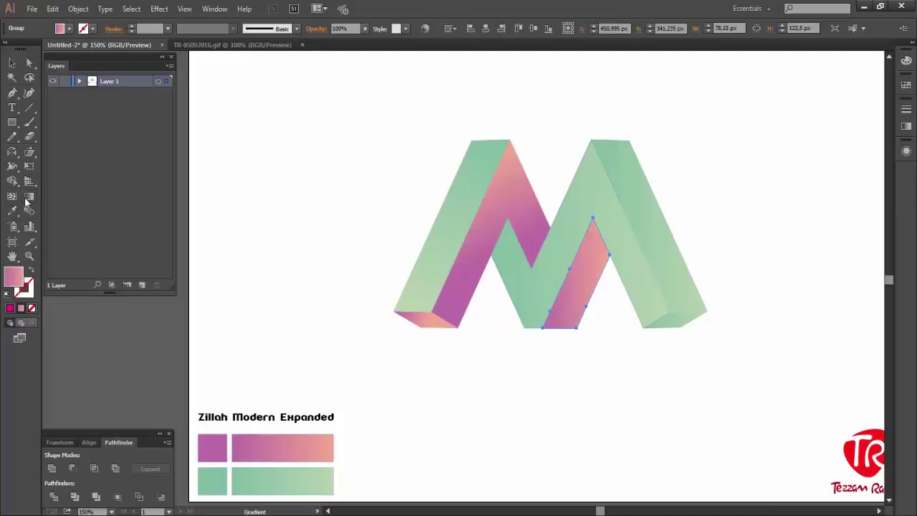
left_click_drag(592, 215, 528, 344)
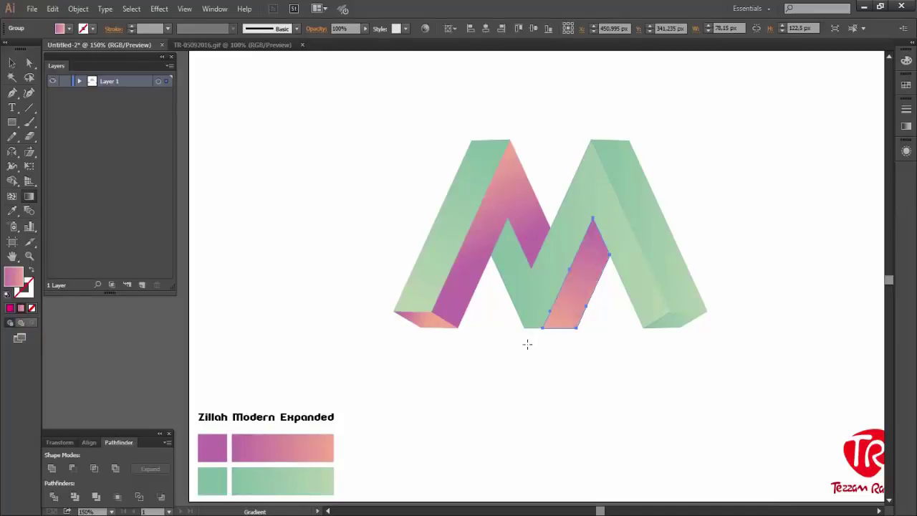
Apply the purple-to-salmon gradient sample to the right leg's side face with the Eyedropper and deselect it.
left_click(639, 220)
left_click(12, 211)
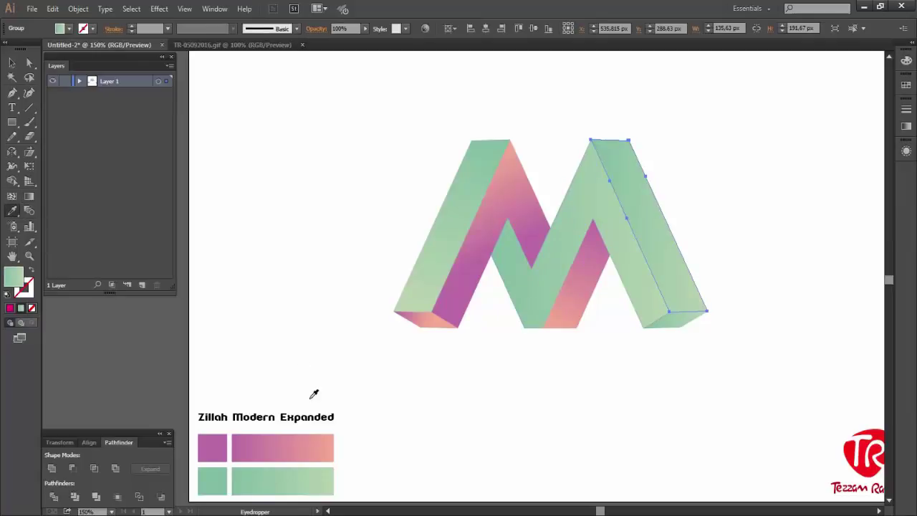
left_click(256, 441)
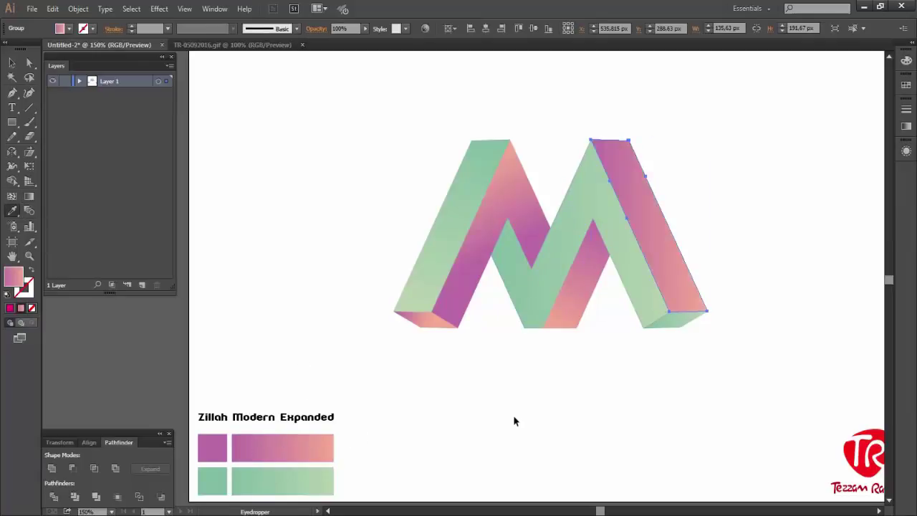
key("v")
left_click(513, 415)
Redirect the green gradient on the central front face so it runs downward from dark to light, and deselect it.
left_click(538, 326)
left_click(30, 196)
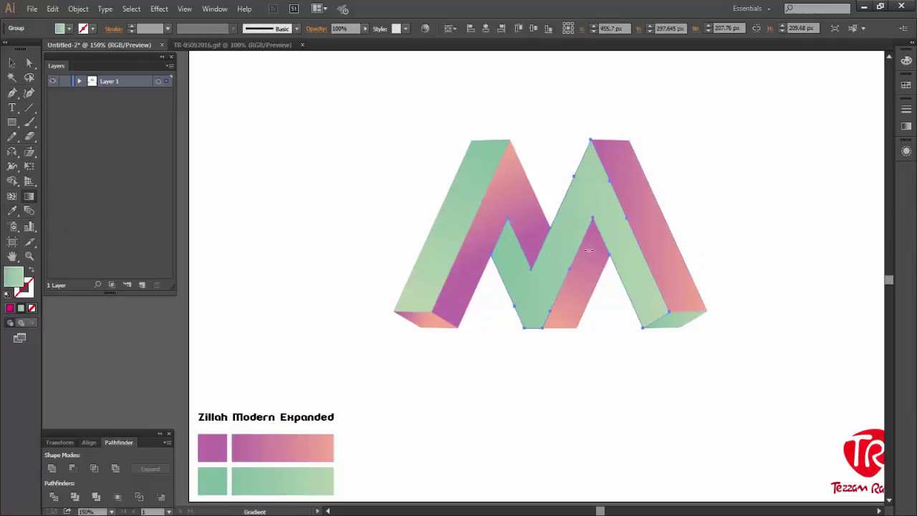
left_click_drag(507, 219, 557, 327)
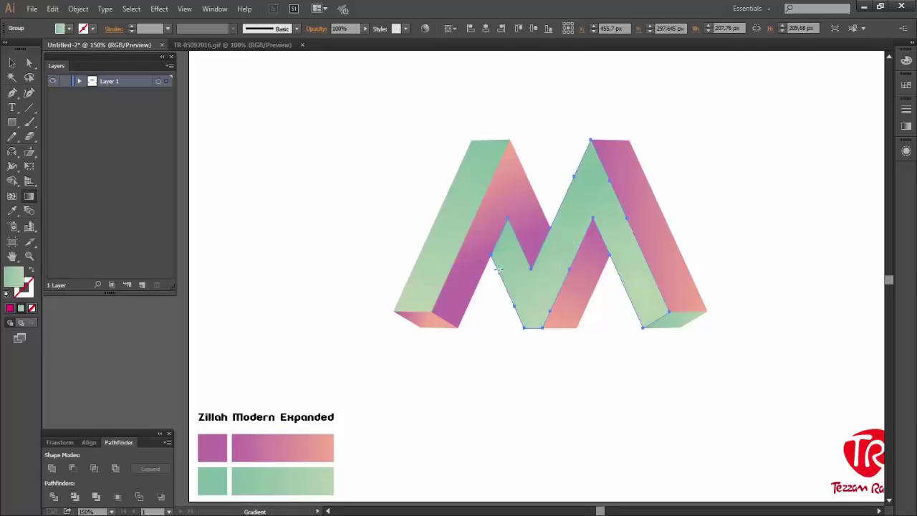
left_click_drag(493, 252, 527, 340)
key("v")
left_click(655, 378)
Redirect the green gradient on the right leg's bottom face from the inner corner toward the outer edge.
left_click(668, 310)
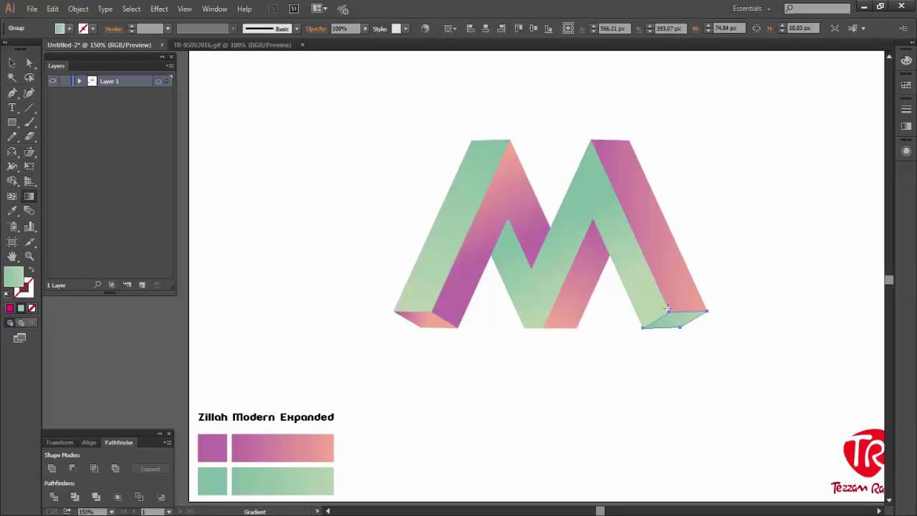
left_click_drag(668, 310, 709, 311)
left_click_drag(643, 328, 683, 319)
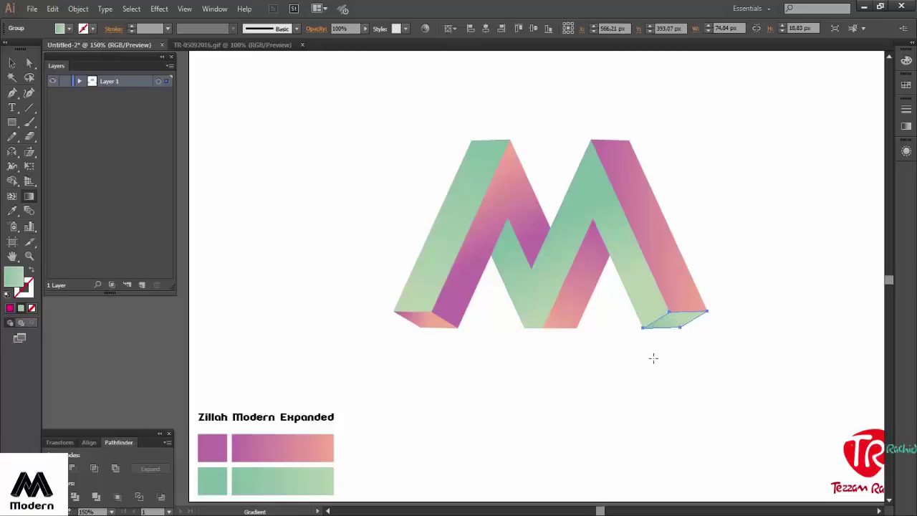
Redirect the gradient on the right leg's side face along the leg, purple at the peak to salmon at the foot.
left_click(12, 63)
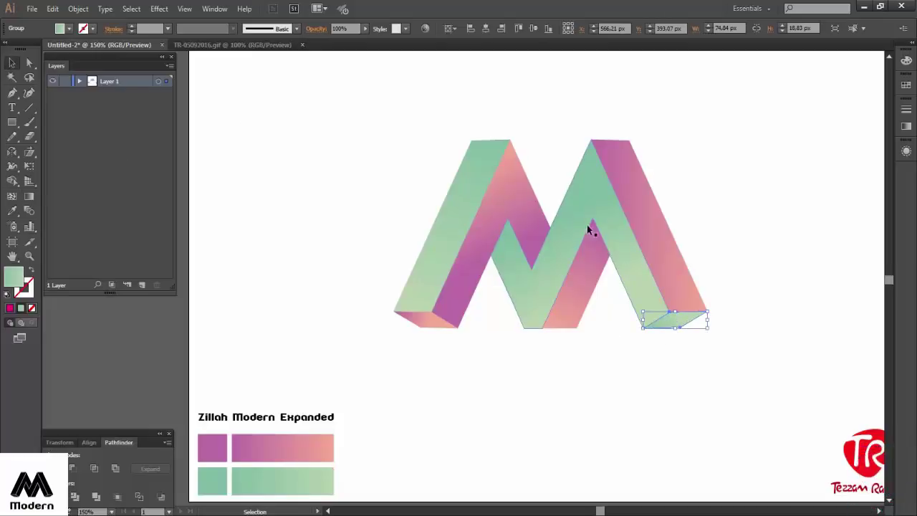
left_click(631, 217)
left_click(29, 199)
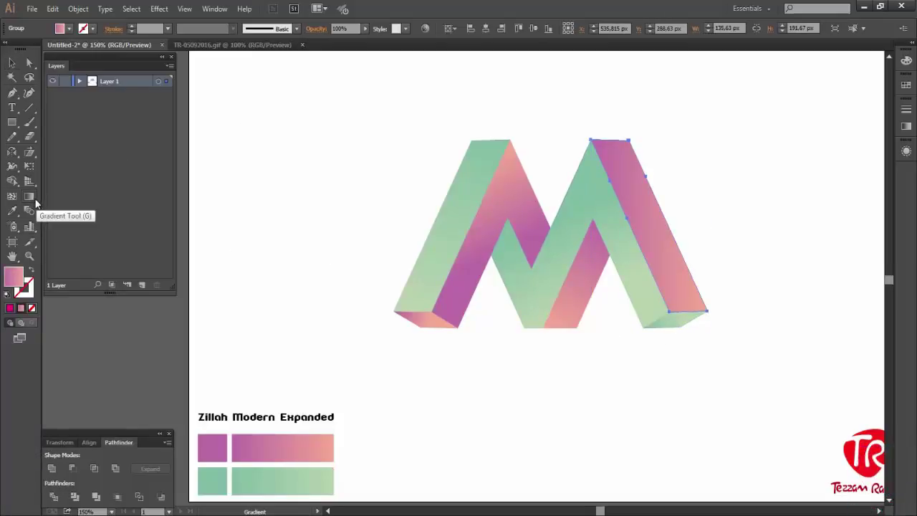
left_click_drag(594, 142, 670, 315)
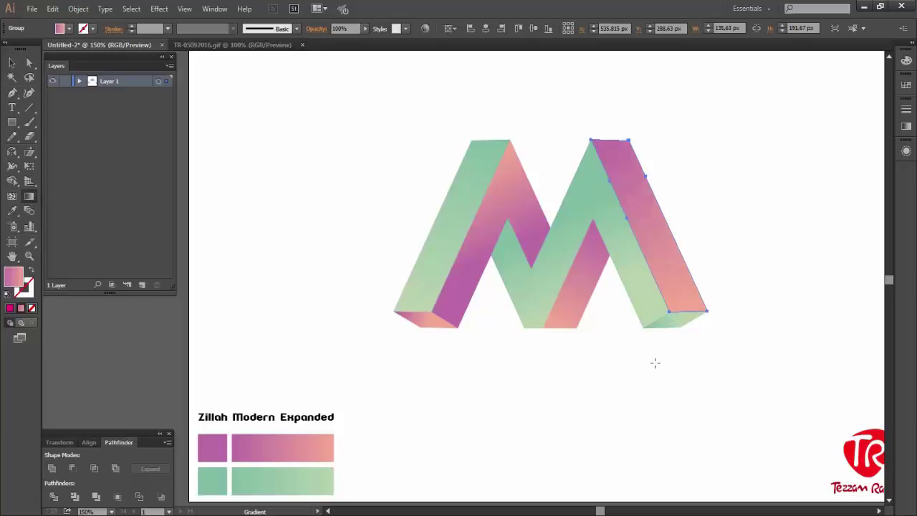
left_click(9, 63)
left_click(756, 261)
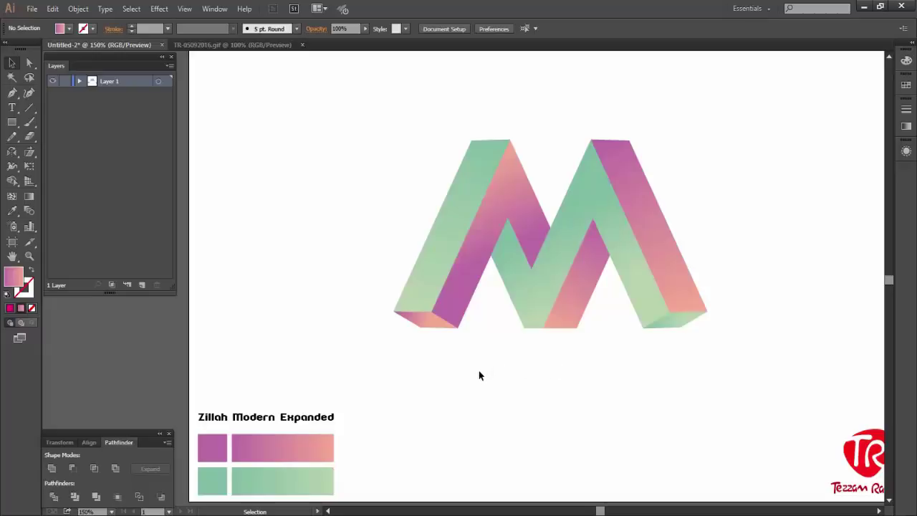
Add the text "Modern" in Zillah Modern Expanded at 60 pt below the M and centre it horizontally on the artboard.
scroll(478, 376, "up", 1)
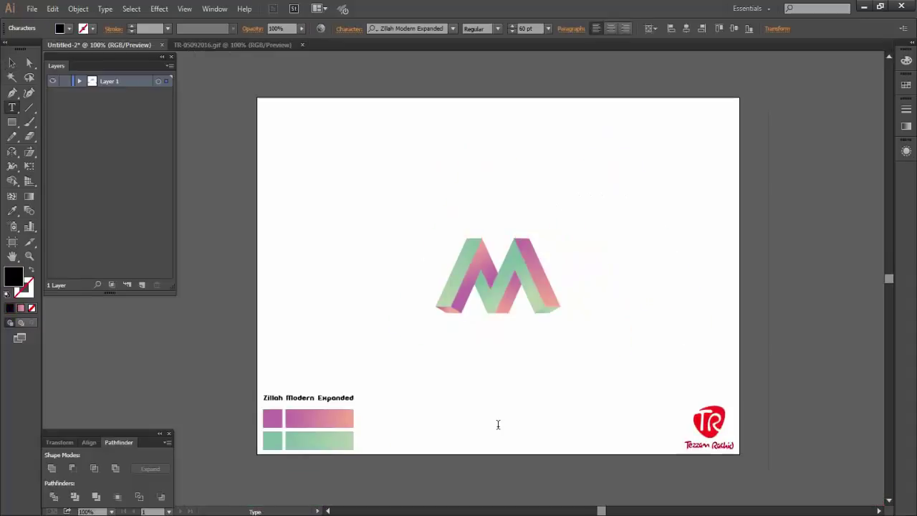
type("m")
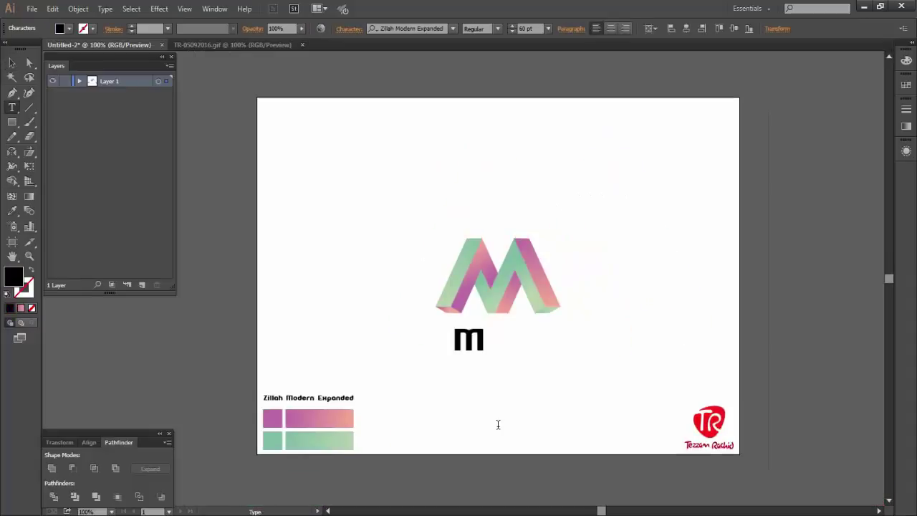
type("odern")
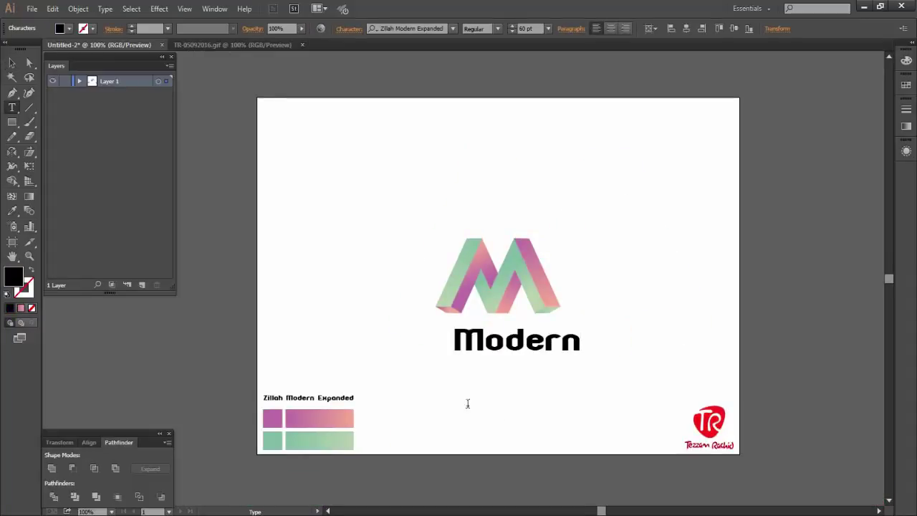
key("Escape")
left_click(708, 29)
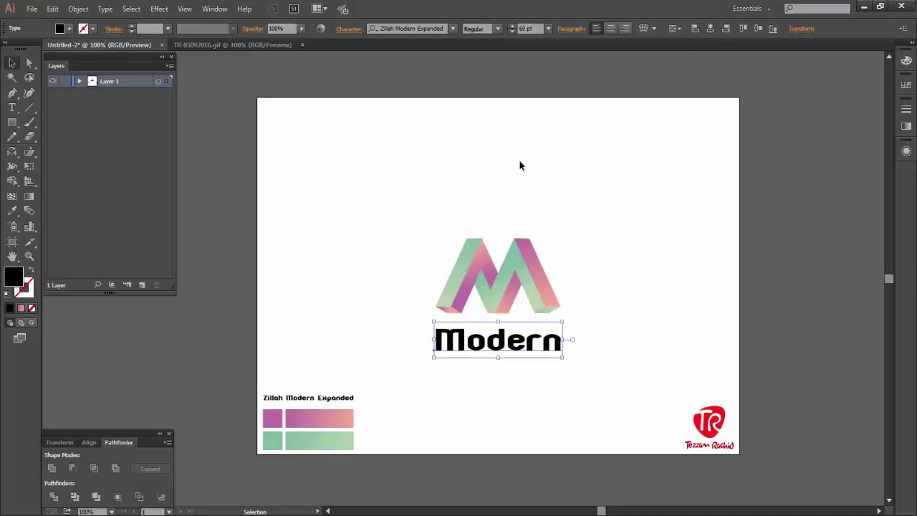
Color the "Modern" text with the solid purple sample using the Eyedropper and deselect it.
left_click(12, 210)
left_click(273, 419)
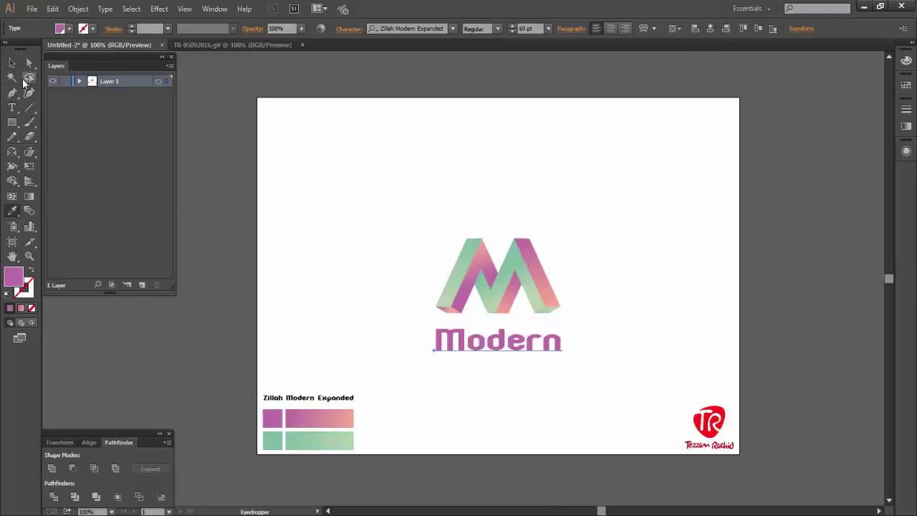
left_click(12, 63)
left_click(595, 331)
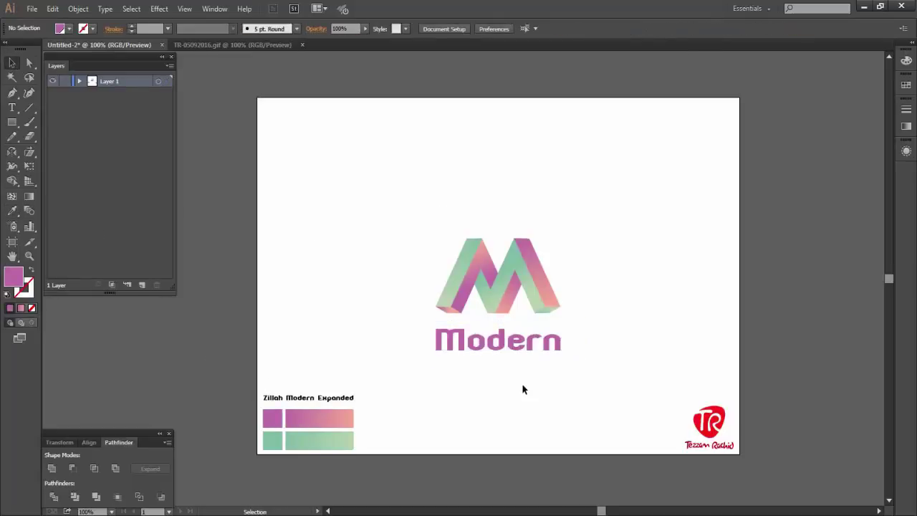